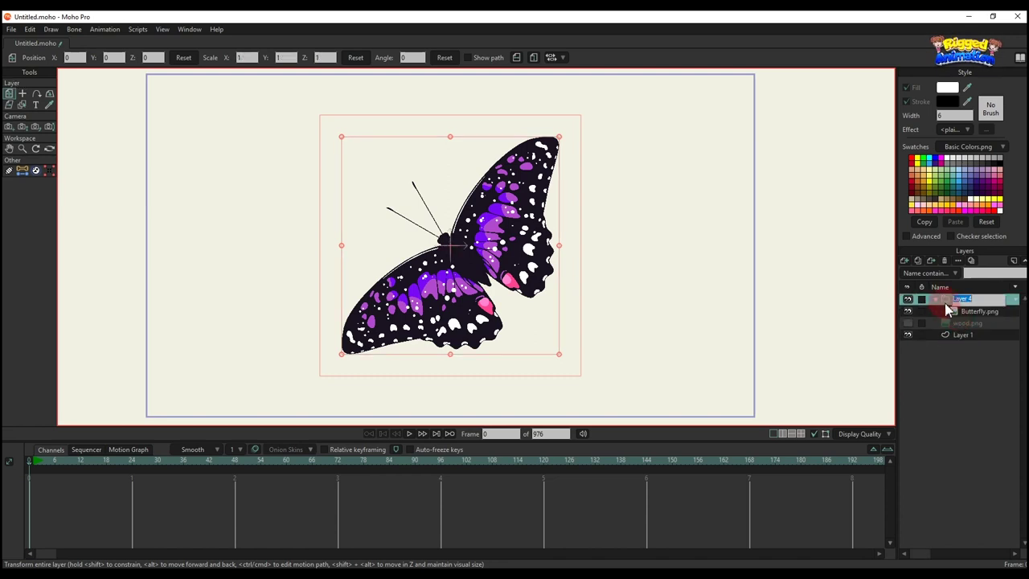
Rename Layer 4 to butterfly and convert it to a bone layer
{"action": "double_click", "coordinate": [967, 303]}
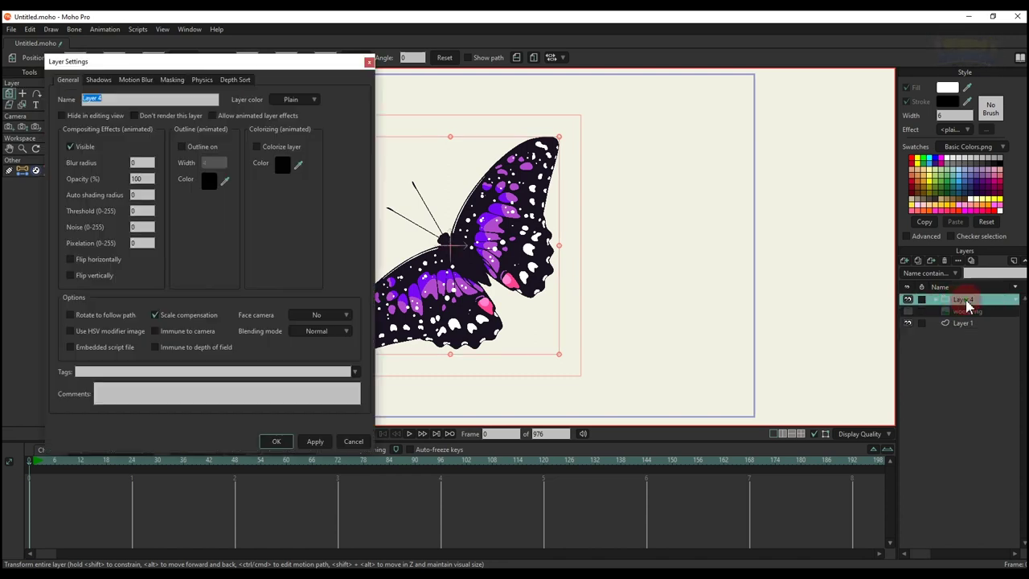
{"action": "type", "text": "butte"}
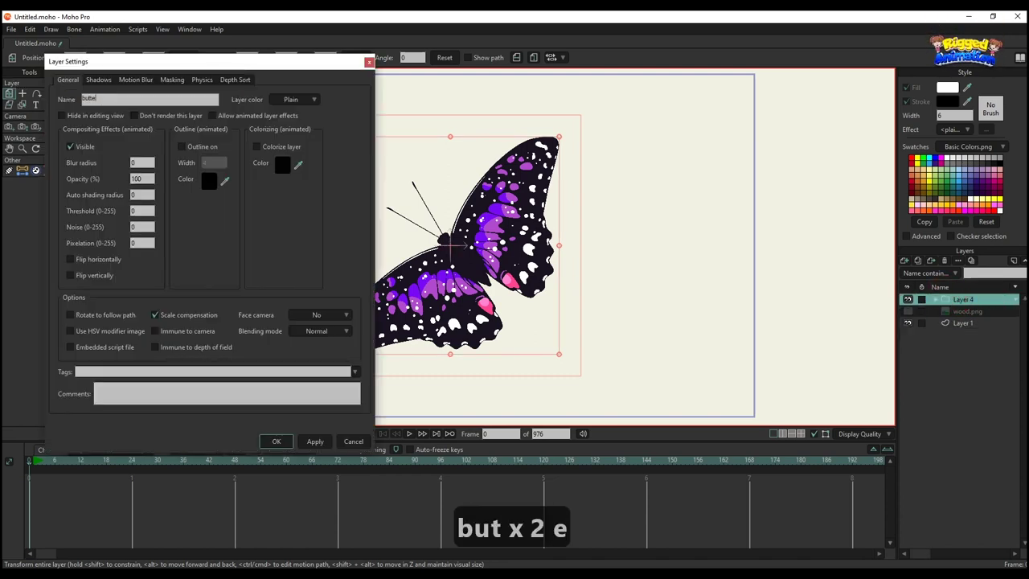
{"action": "type", "text": "rfly"}
{"action": "key", "text": "Return"}
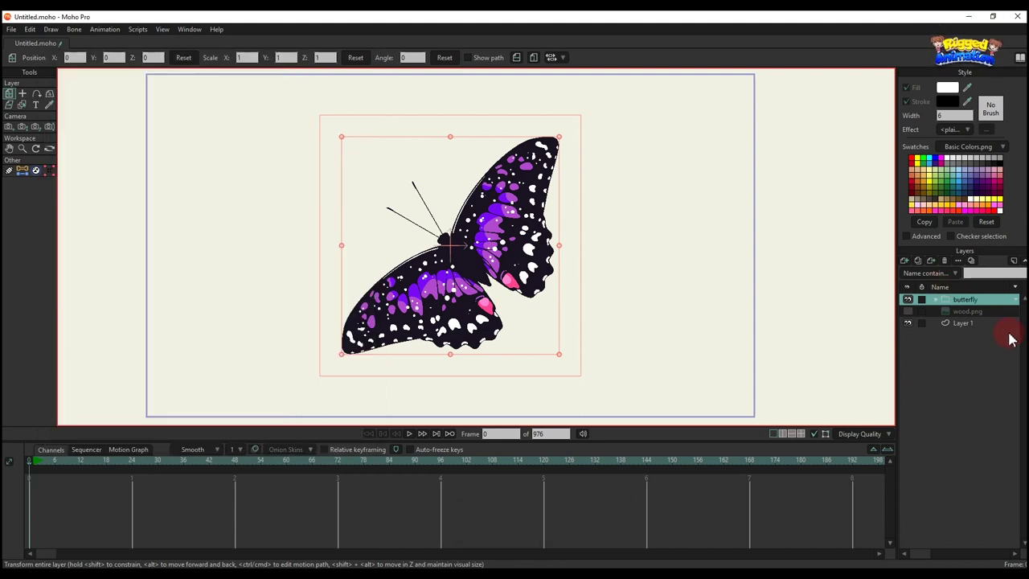
{"action": "right_click", "coordinate": [984, 312]}
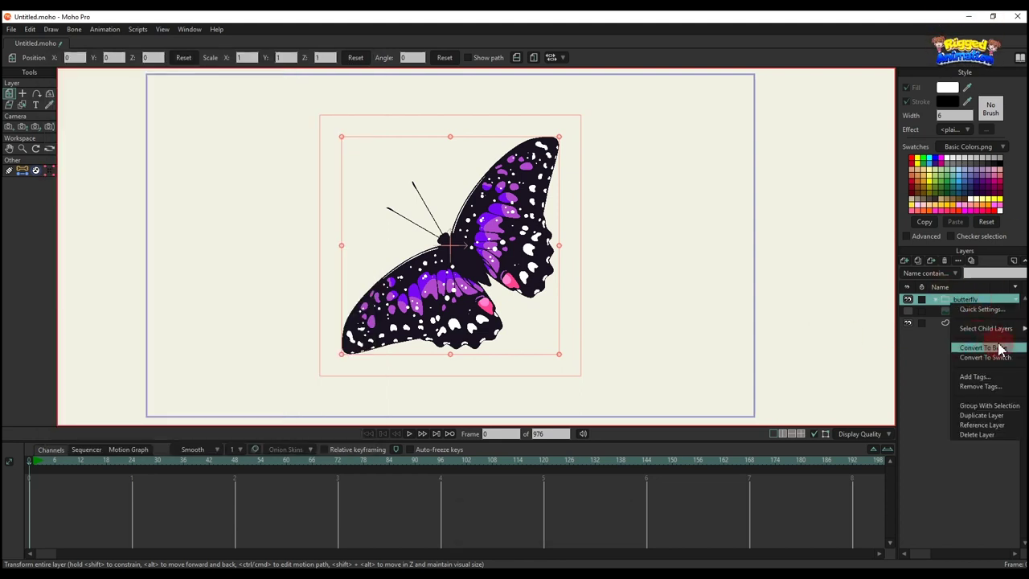
{"action": "left_click", "coordinate": [1001, 349]}
Add one bone along the butterfly's body and one separate bone along each of the two wings
{"action": "scroll", "coordinate": [430, 240], "scroll_direction": "up", "scroll_amount": 4}
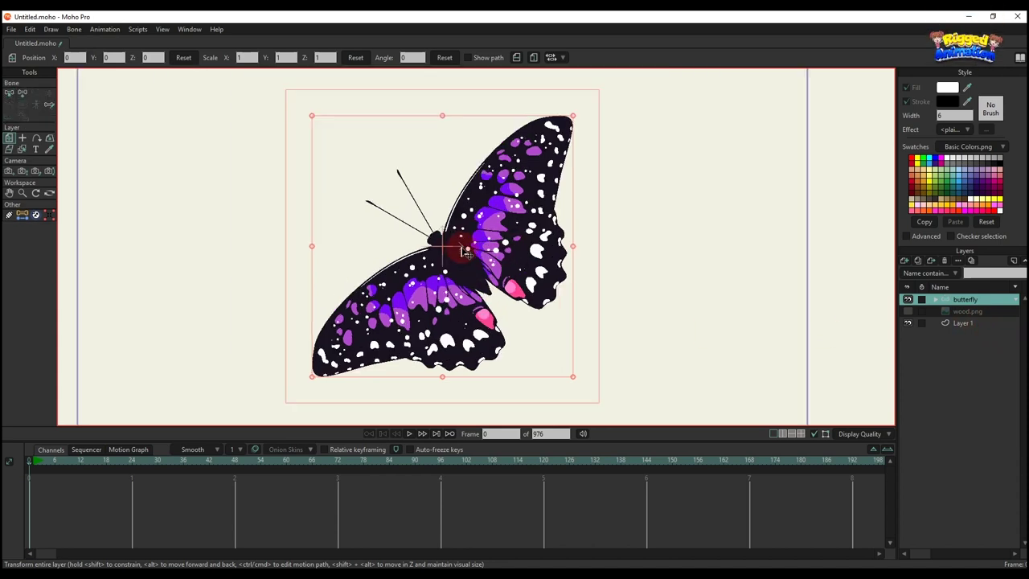
{"action": "key", "text": "a"}
{"action": "left_click_drag", "start_coordinate": [430, 240], "coordinate": [495, 294]}
{"action": "left_click_drag", "start_coordinate": [467, 242], "coordinate": [452, 298]}
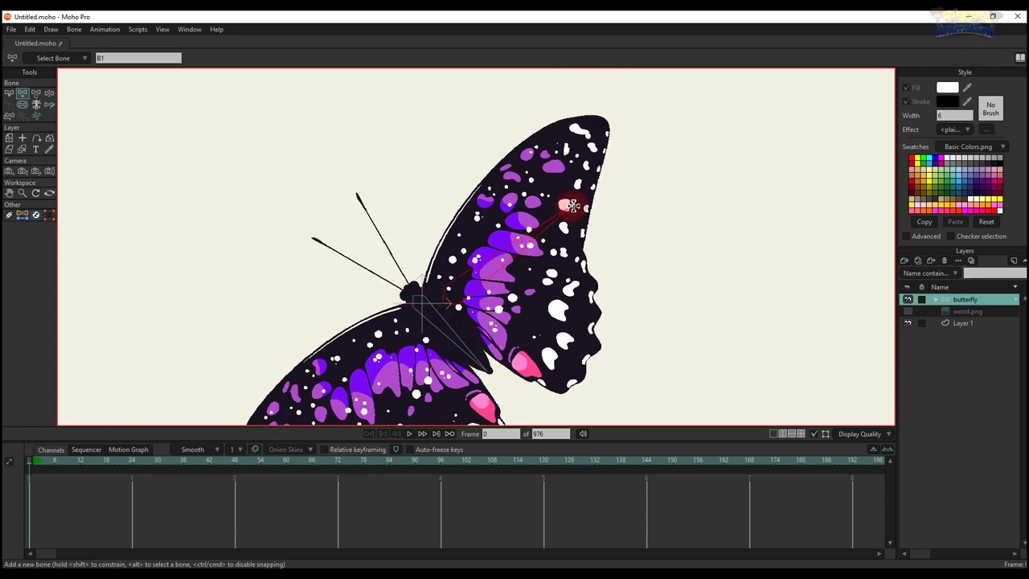
{"action": "key", "text": "b"}
{"action": "left_click", "coordinate": [447, 335]}
{"action": "left_click_drag", "start_coordinate": [401, 336], "coordinate": [366, 375]}
{"action": "key", "text": "a"}
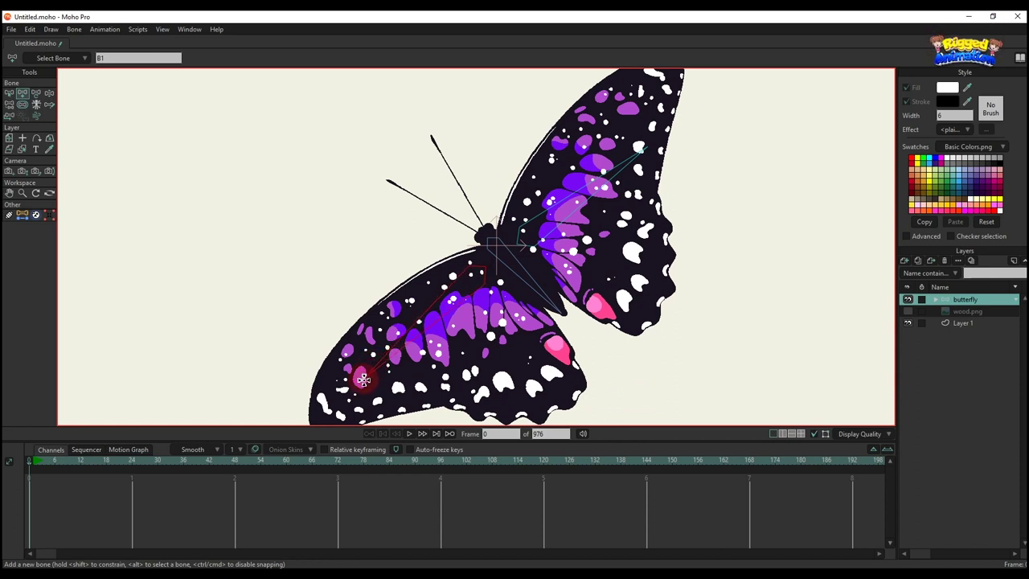
{"action": "scroll", "coordinate": [438, 331], "scroll_direction": "down", "scroll_amount": 3}
{"action": "left_click_drag", "start_coordinate": [448, 339], "coordinate": [465, 311]}
Select all three bones from the Butterfly.png layer and use them for flexi-binding on that image
{"action": "right_click", "coordinate": [558, 269], "text": "alt"}
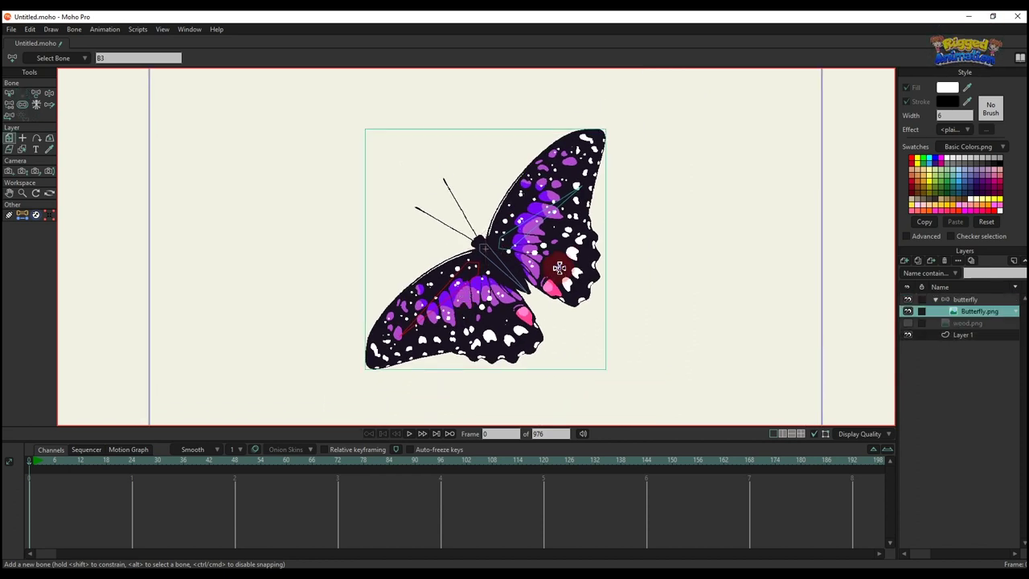
{"action": "key", "text": "b"}
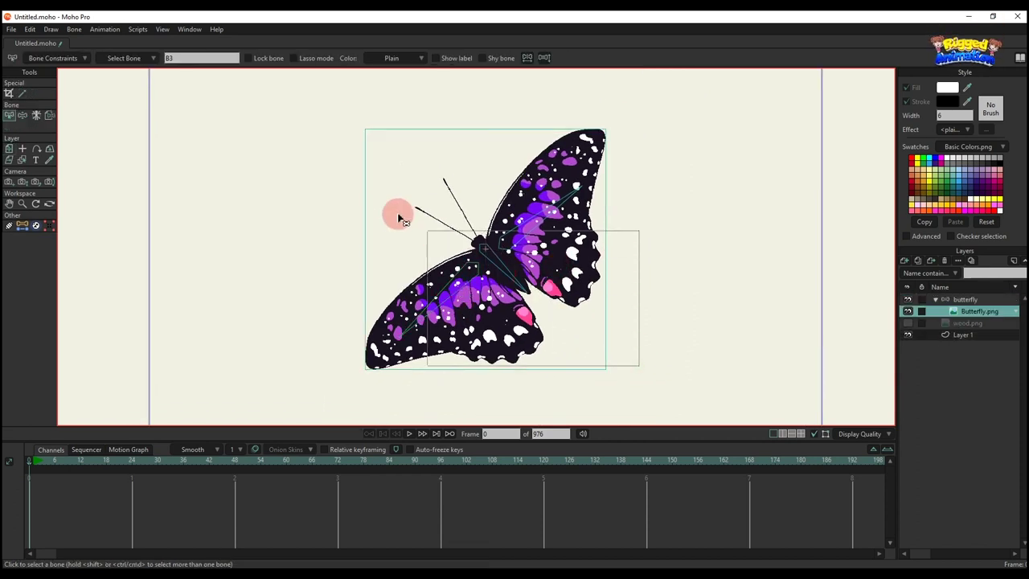
{"action": "left_click", "coordinate": [73, 29]}
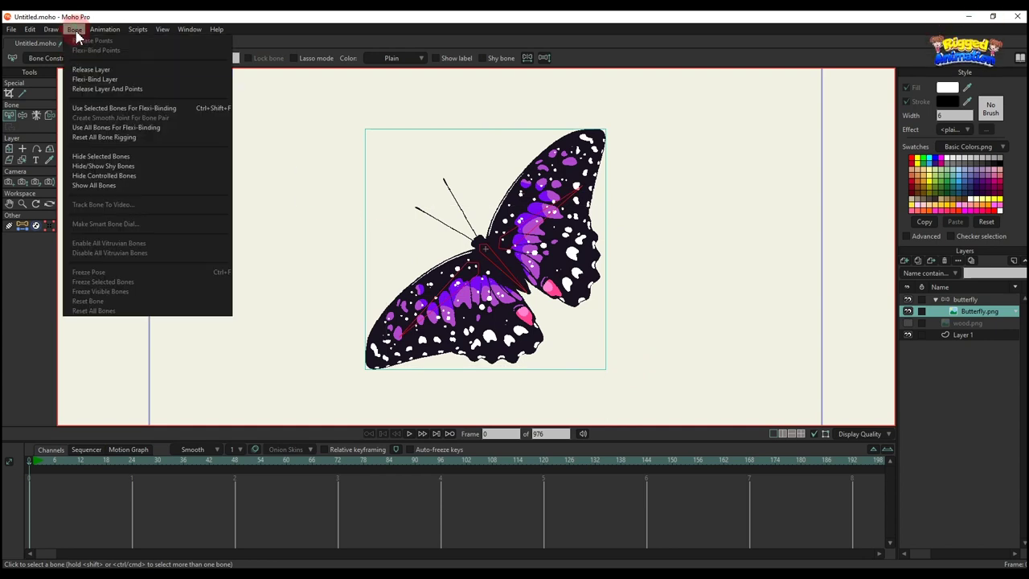
{"action": "left_click", "coordinate": [219, 114]}
Return to the butterfly bone layer and inspect the strength areas of its bones
{"action": "left_click", "coordinate": [953, 300]}
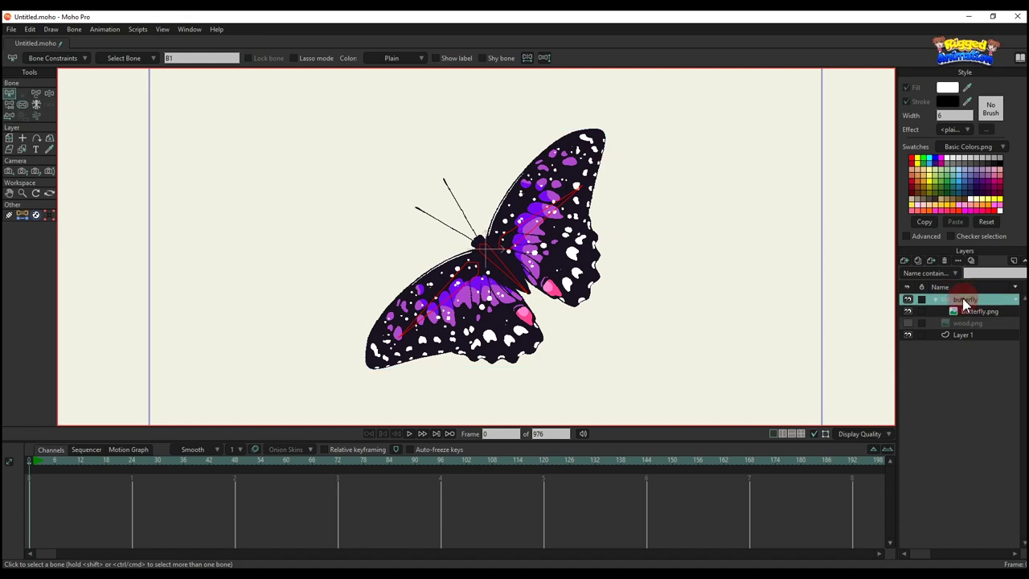
{"action": "left_click", "coordinate": [22, 105]}
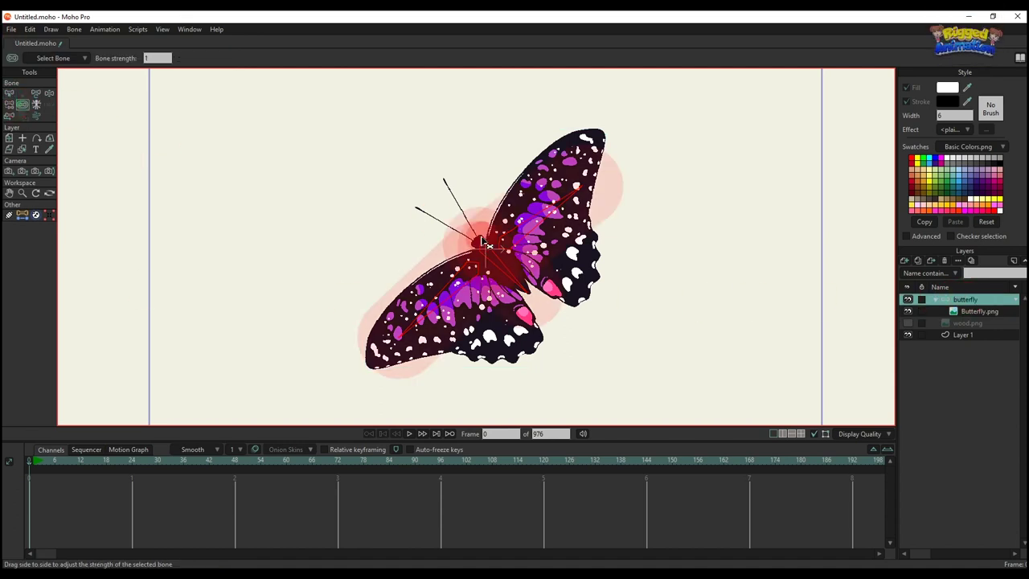
{"action": "left_click", "coordinate": [6, 97]}
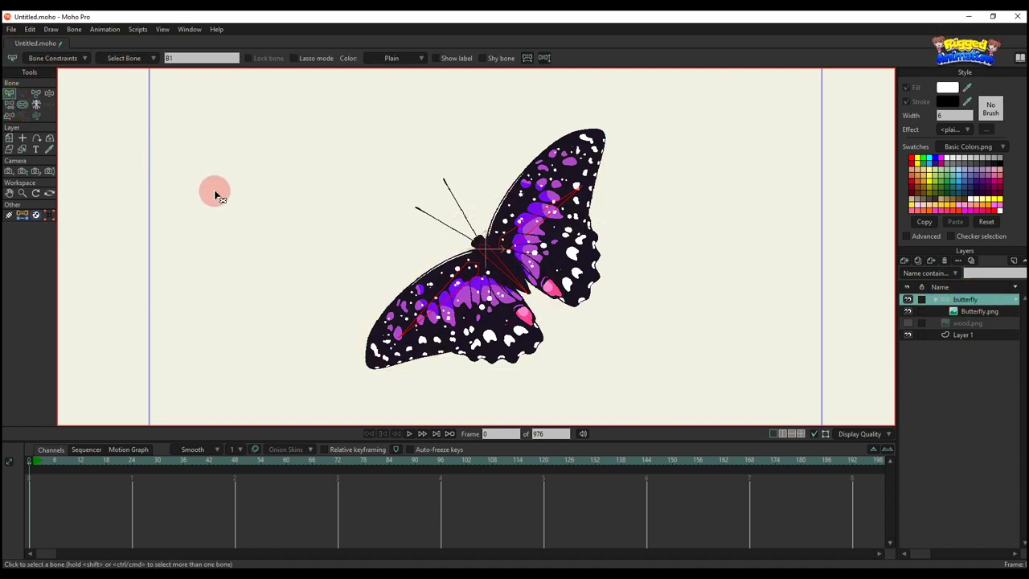
At frame 4, rotate both wing bones backward toward the tail, with the upper wing's bone at an angle of about 53°
{"action": "key", "text": "b"}
{"action": "left_click_drag", "start_coordinate": [36, 464], "coordinate": [48, 468]}
{"action": "key", "text": "t"}
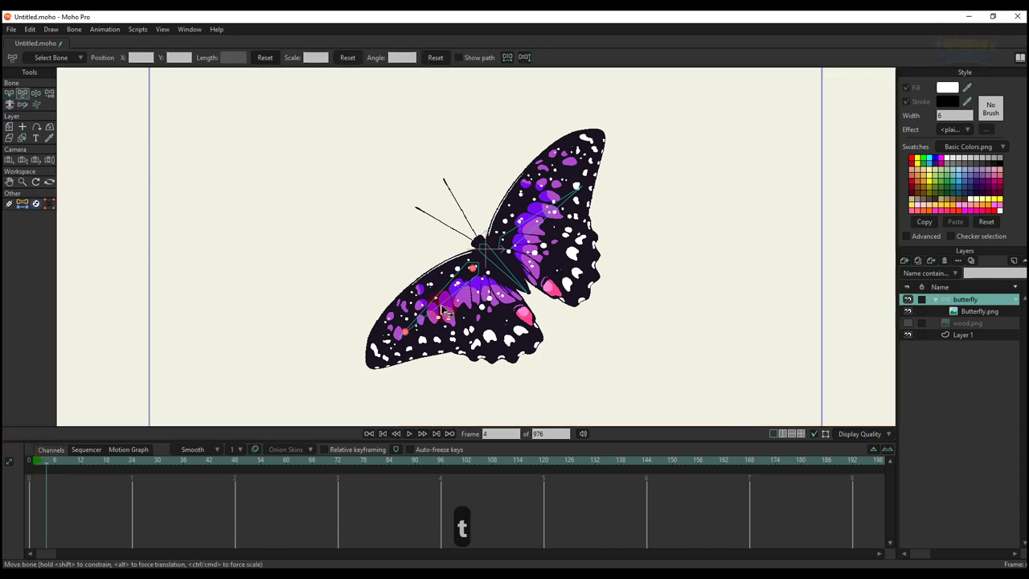
{"action": "left_click_drag", "start_coordinate": [442, 307], "coordinate": [471, 321]}
{"action": "left_click_drag", "start_coordinate": [540, 220], "coordinate": [549, 249]}
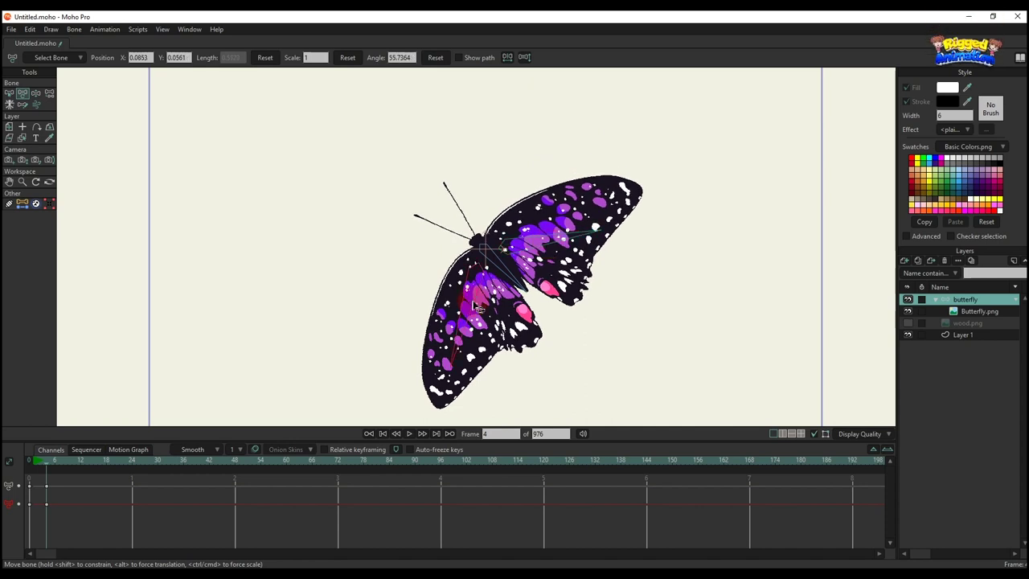
{"action": "left_click_drag", "start_coordinate": [475, 304], "coordinate": [479, 310]}
{"action": "left_click_drag", "start_coordinate": [560, 242], "coordinate": [558, 244]}
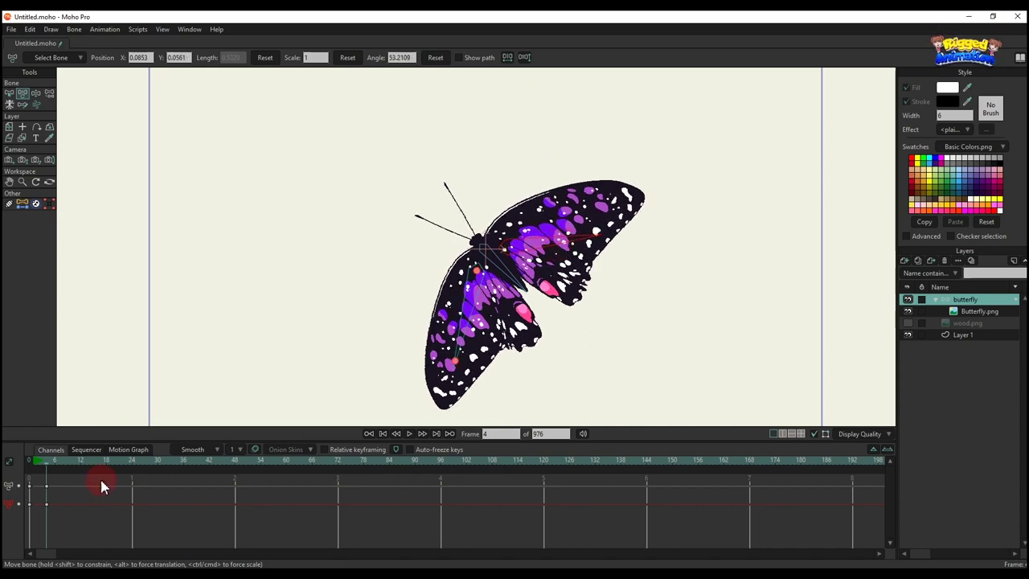
Move the folded-wing keyframes to frame 3 and paste a copy of the open-wing starting keyframes at frame 6
{"action": "left_click_drag", "start_coordinate": [36, 465], "coordinate": [50, 467]}
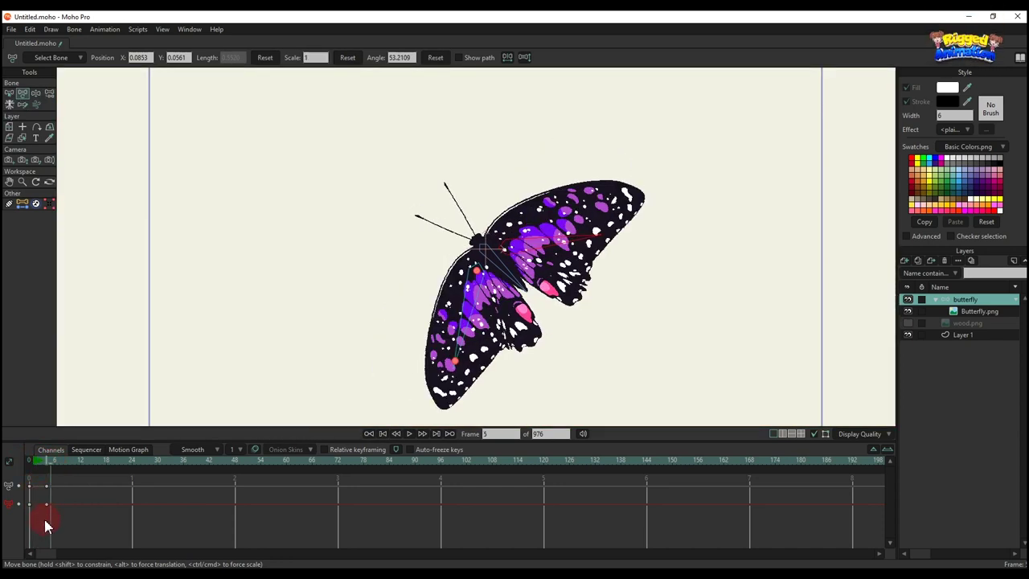
{"action": "left_click_drag", "start_coordinate": [45, 524], "coordinate": [24, 480]}
{"action": "left_click", "coordinate": [54, 466]}
{"action": "key", "text": "ctrl+c"}
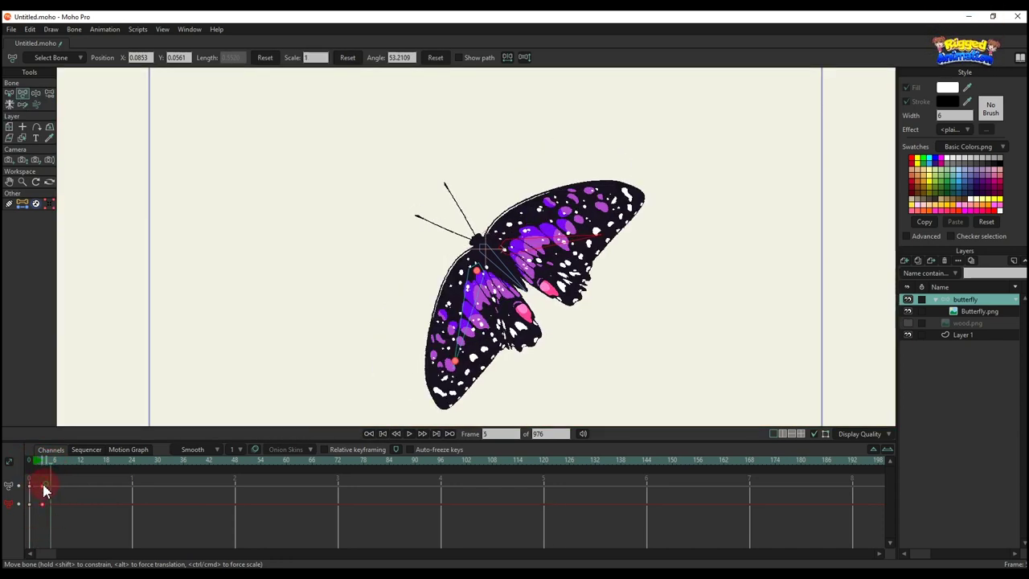
{"action": "left_click", "coordinate": [55, 465]}
{"action": "key", "text": "ctrl+v"}
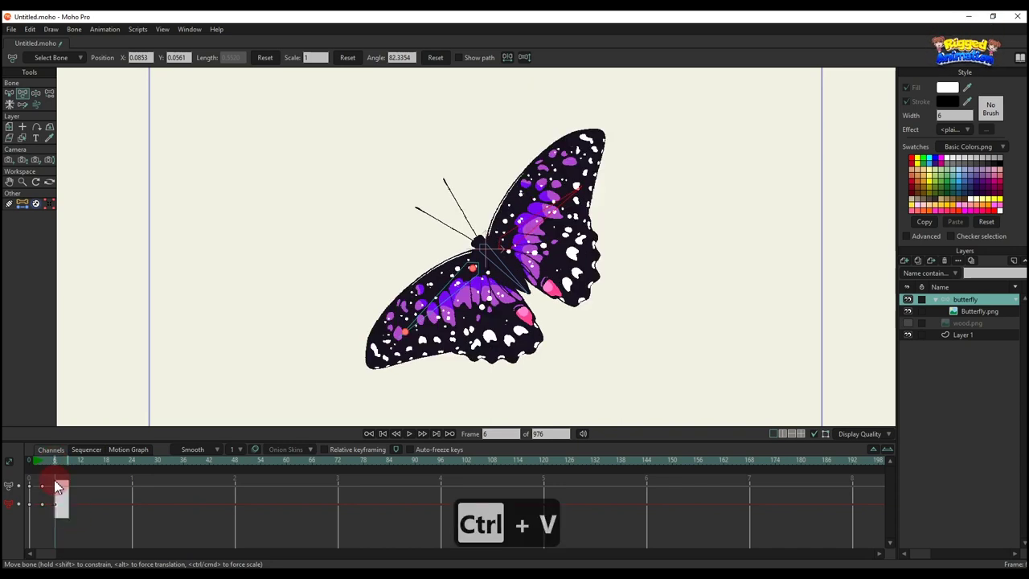
Set the frame 6 keyframes to Cycle interpolation, returning to absolute frame 1
{"action": "right_click", "coordinate": [58, 486]}
{"action": "left_click", "coordinate": [133, 472]}
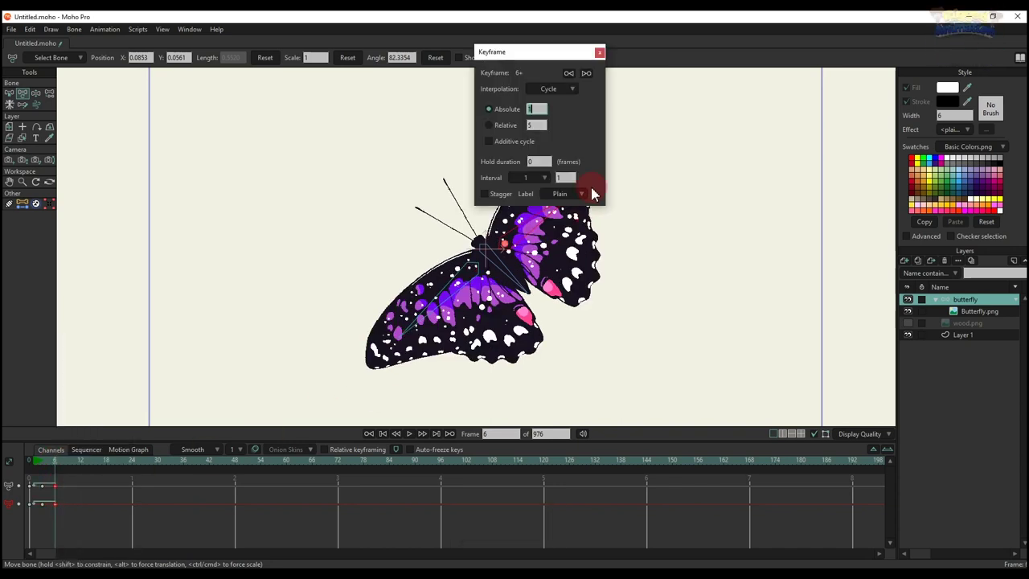
{"action": "left_click", "coordinate": [599, 52]}
Play back the looping wing flap to judge its speed
{"action": "left_click", "coordinate": [265, 366]}
{"action": "key", "text": "space"}
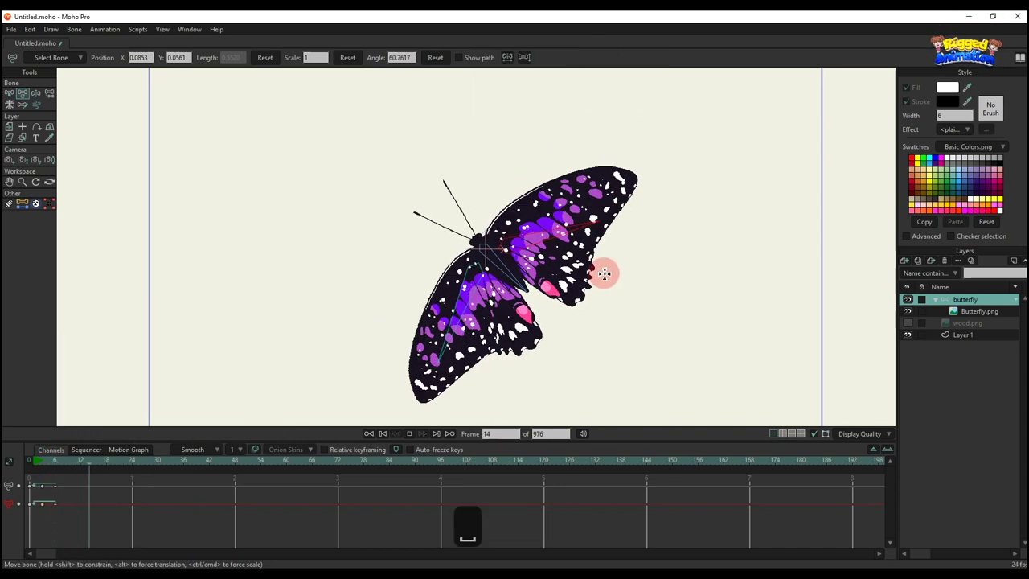
{"action": "scroll", "coordinate": [605, 274], "scroll_direction": "down", "scroll_amount": 5}
{"action": "scroll", "coordinate": [603, 277], "scroll_direction": "up", "scroll_amount": 4}
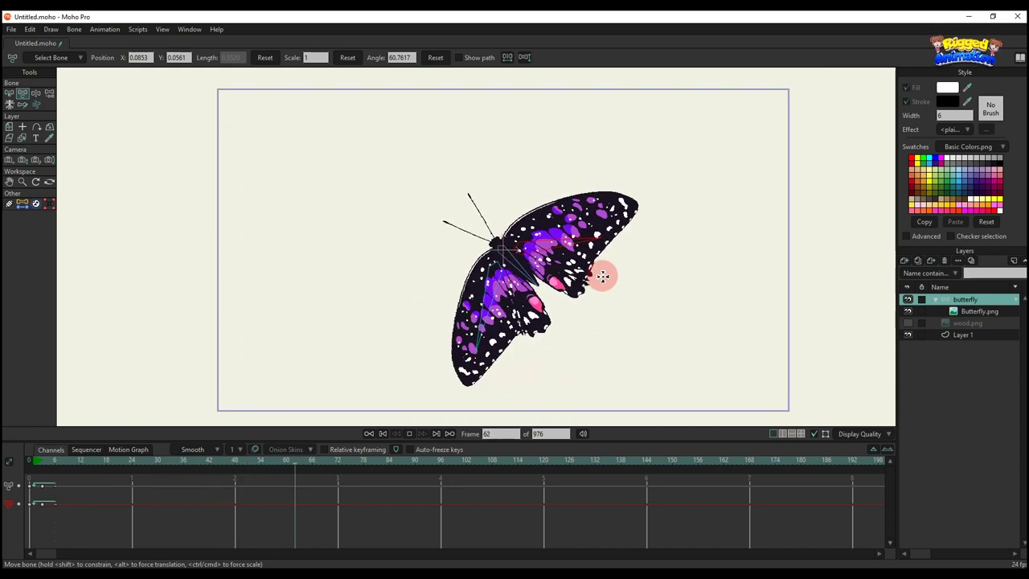
{"action": "key", "text": "space"}
Speed up the flap by moving the folded-wing keyframes to frame 2 and the cycle keyframes to frame 4, and preview it
{"action": "left_click_drag", "start_coordinate": [78, 531], "coordinate": [39, 485]}
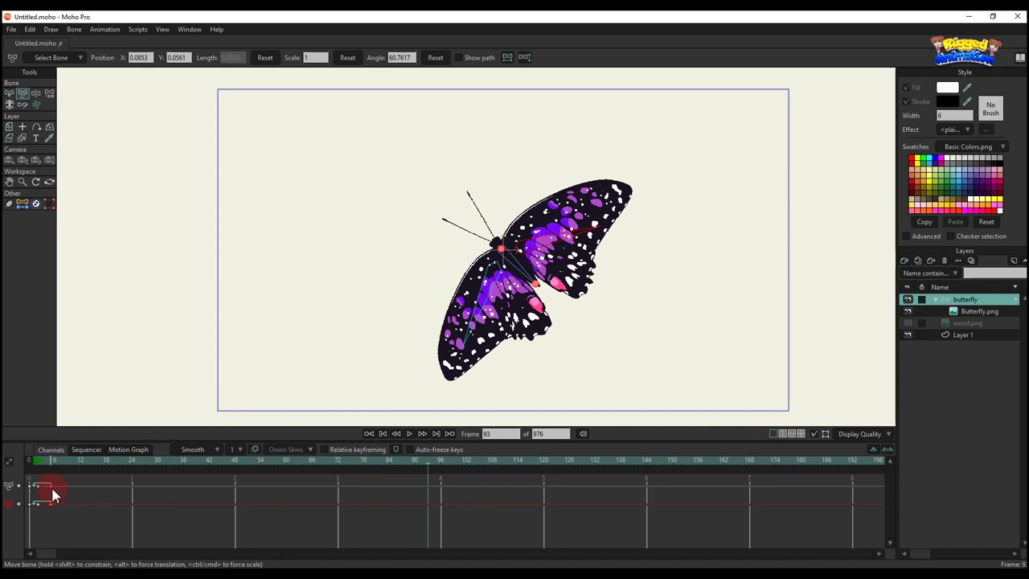
{"action": "key", "text": "space"}
{"action": "scroll", "coordinate": [524, 295], "scroll_direction": "down", "scroll_amount": 3}
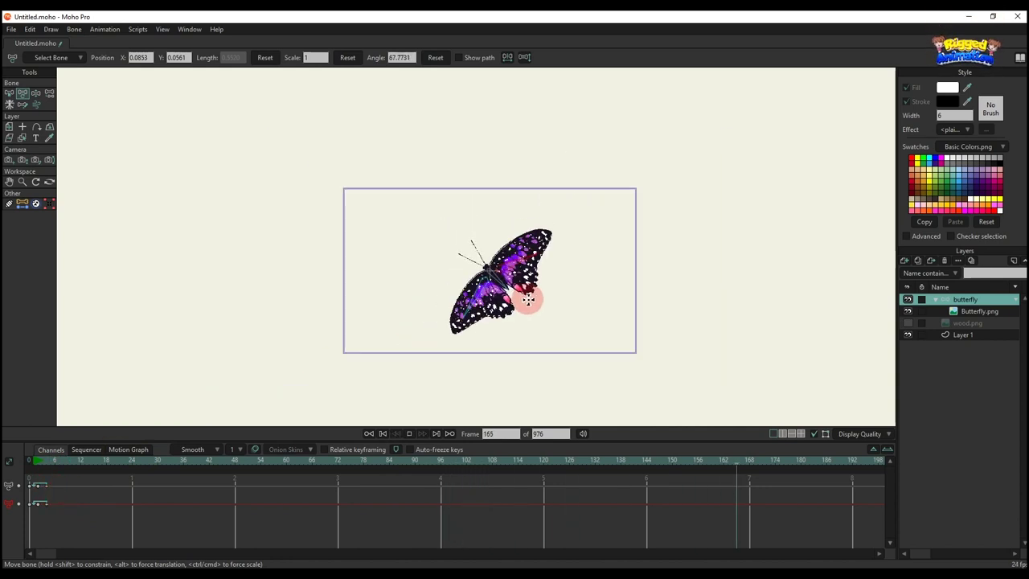
{"action": "scroll", "coordinate": [528, 299], "scroll_direction": "up", "scroll_amount": 3}
{"action": "key", "text": "space"}
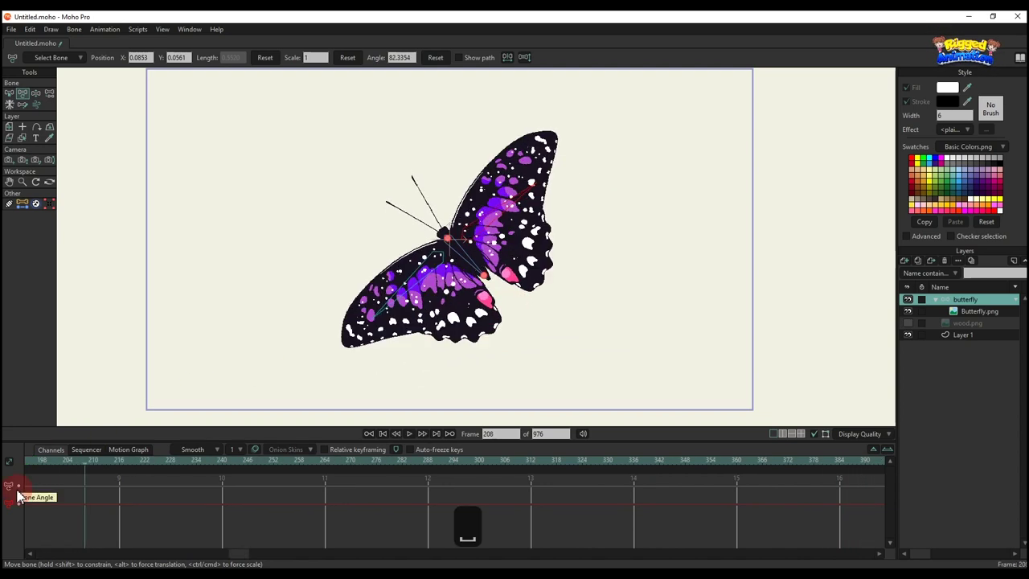
At frame 2, rotate both wing bones slightly further toward the tail and play back the flap
{"action": "left_click_drag", "start_coordinate": [246, 553], "coordinate": [31, 553]}
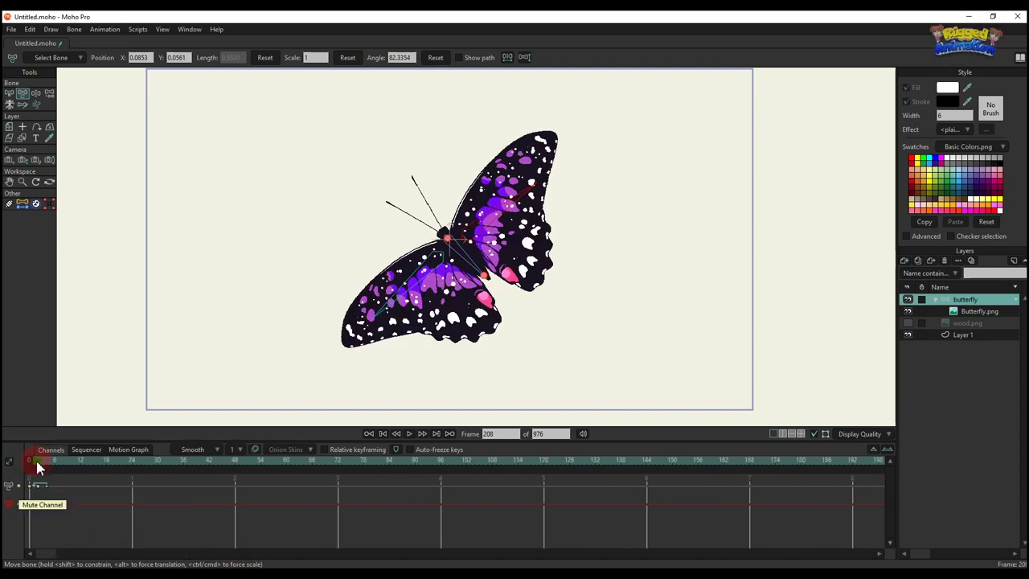
{"action": "left_click", "coordinate": [39, 464]}
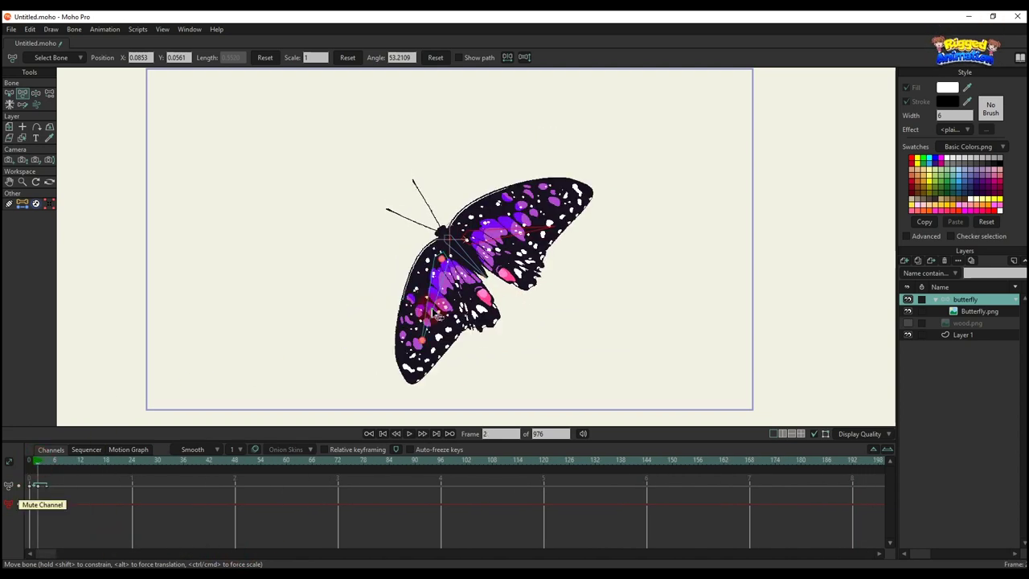
{"action": "left_click_drag", "start_coordinate": [433, 312], "coordinate": [446, 312]}
{"action": "left_click_drag", "start_coordinate": [510, 246], "coordinate": [512, 255]}
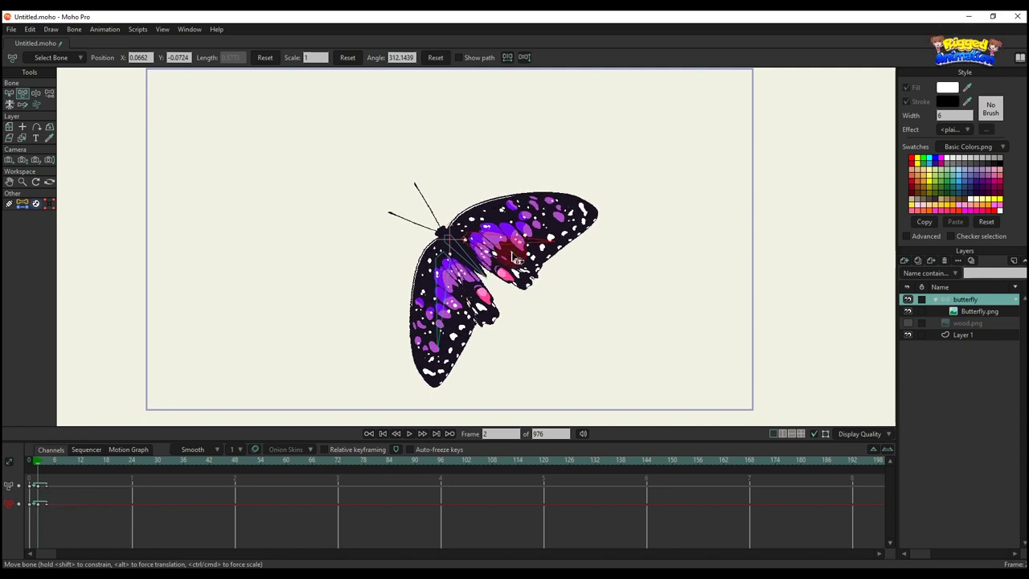
{"action": "key", "text": "space"}
{"action": "scroll", "coordinate": [607, 304], "scroll_direction": "down", "scroll_amount": 3}
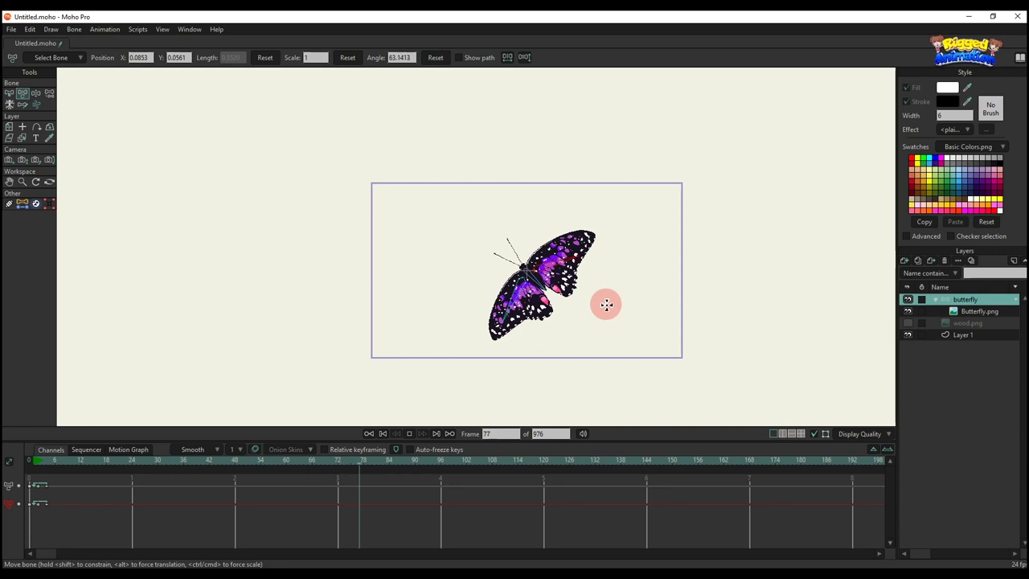
{"action": "key", "text": "space"}
At frame 0, make the wood.png layer visible and collapse the butterfly layer
{"action": "left_click", "coordinate": [40, 465]}
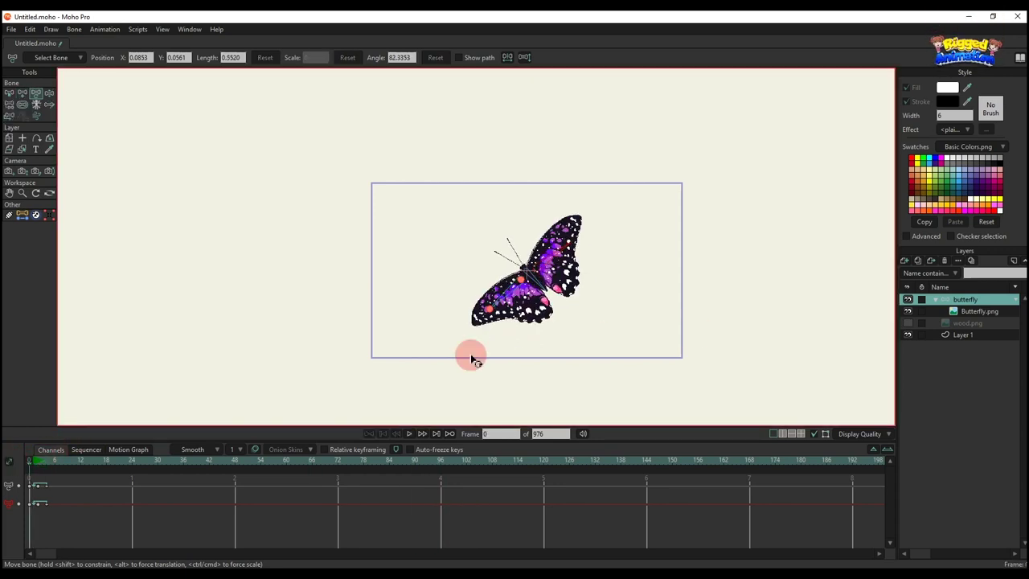
{"action": "left_click", "coordinate": [907, 322]}
{"action": "left_click", "coordinate": [937, 299]}
Scale the butterfly layer to about 0.31, rotate it to about -79°, and place it beside the stump at about X -0.98, Y -0.36
{"action": "scroll", "coordinate": [594, 282], "scroll_direction": "up", "scroll_amount": 2}
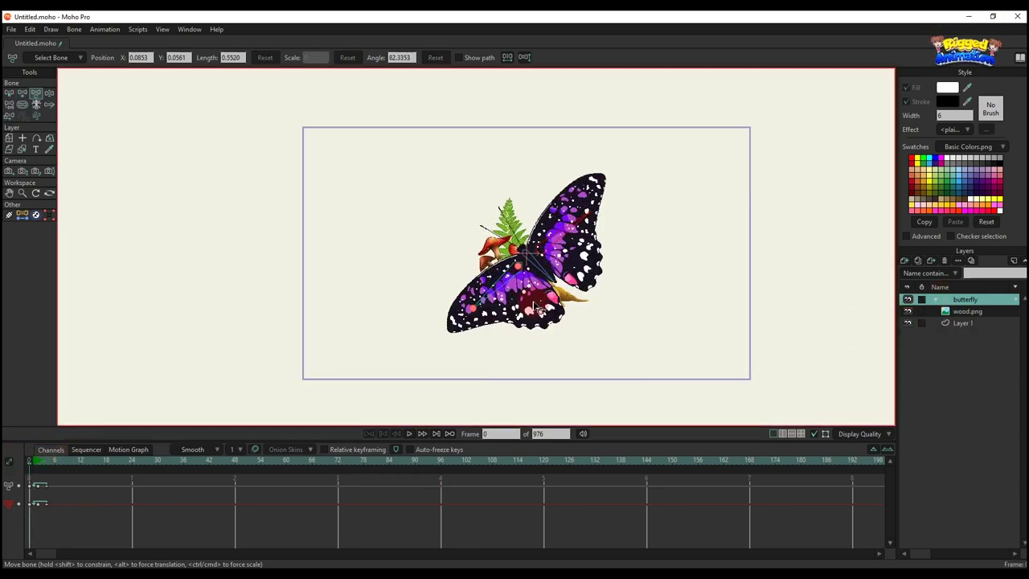
{"action": "key", "text": "m"}
{"action": "left_click_drag", "start_coordinate": [608, 288], "coordinate": [334, 326]}
{"action": "scroll", "coordinate": [525, 281], "scroll_direction": "up", "scroll_amount": 3}
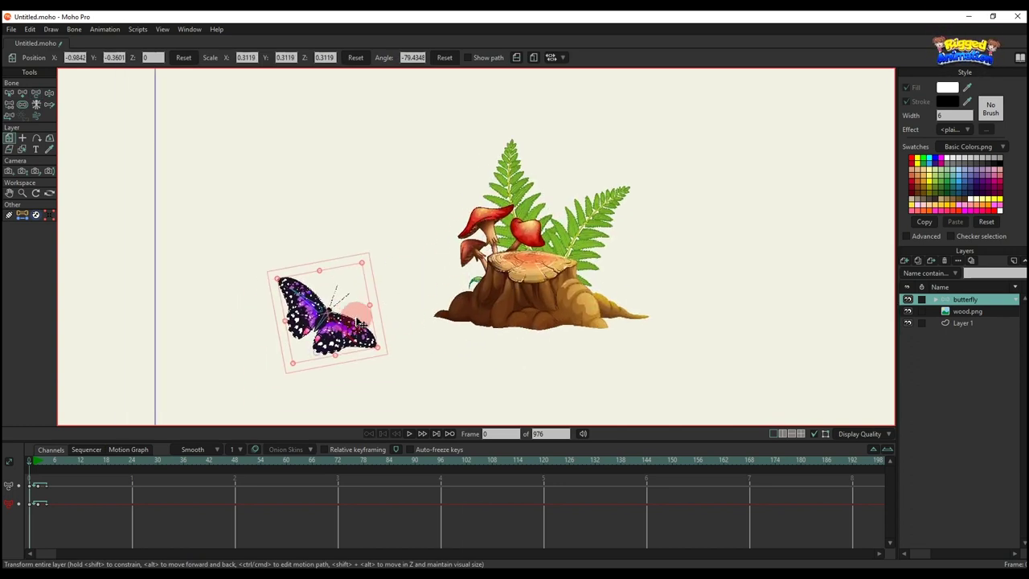
Enlarge the wood.png layer uniformly to a scale of about 0.24 and reselect the butterfly layer
{"action": "scroll", "coordinate": [479, 317], "scroll_direction": "down", "scroll_amount": 2}
{"action": "left_click", "coordinate": [967, 311]}
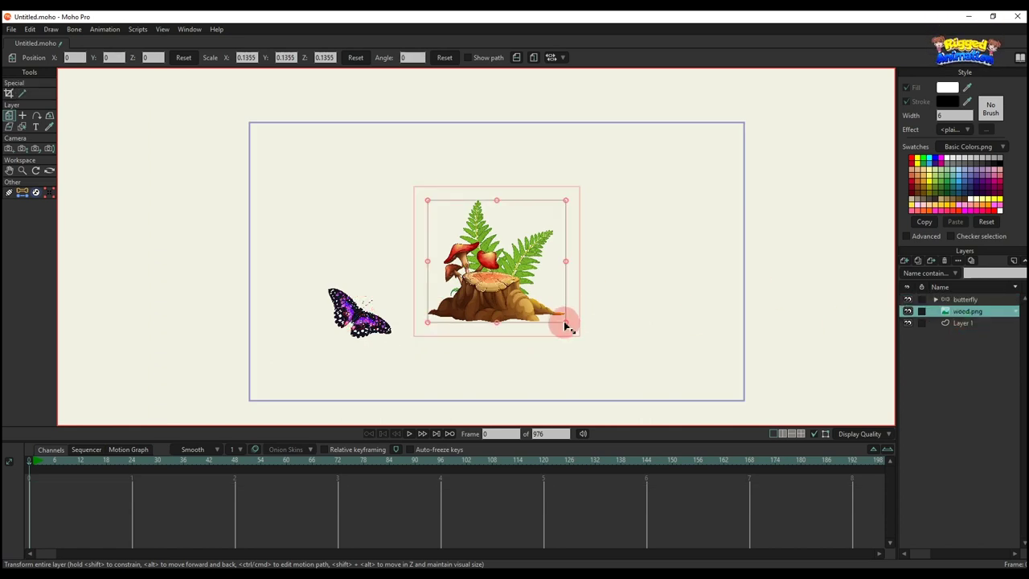
{"action": "left_click_drag", "start_coordinate": [565, 323], "coordinate": [630, 357]}
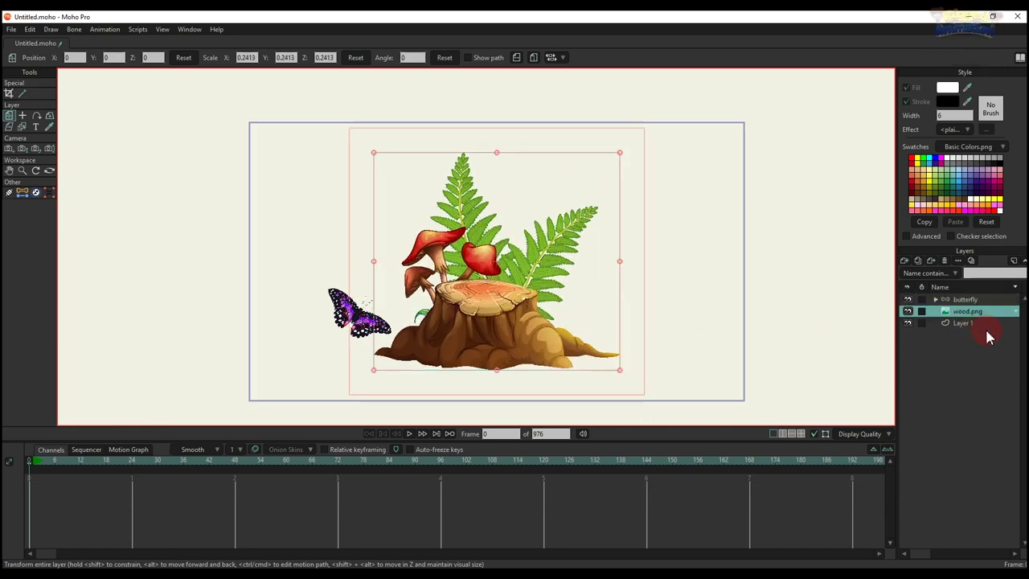
{"action": "left_click", "coordinate": [969, 300]}
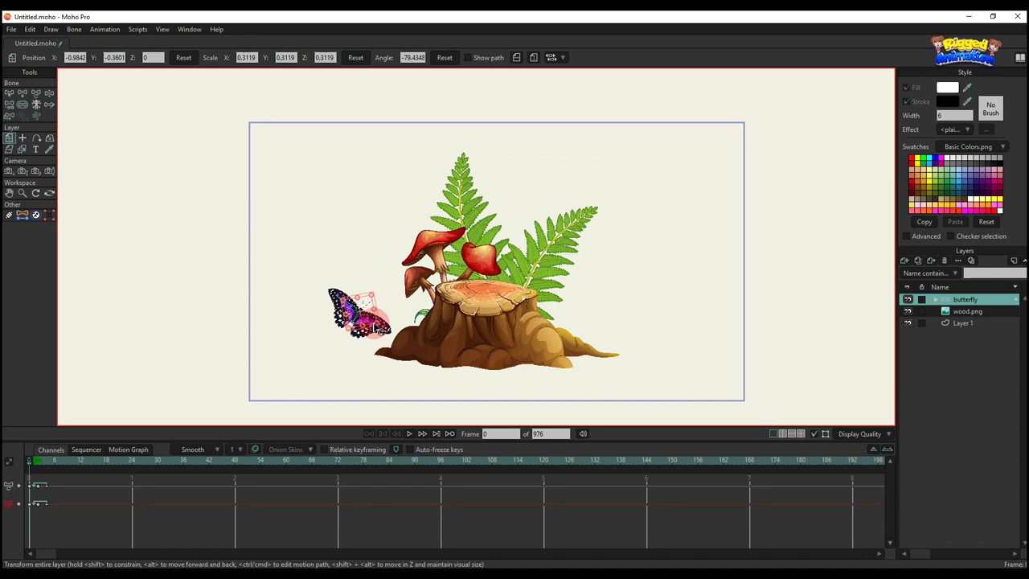
Place the butterfly beyond the stump's right root at about X 1.24, Y -0.58, with scale about 0.49 and angle about 2°
{"action": "left_click_drag", "start_coordinate": [380, 323], "coordinate": [667, 283]}
{"action": "scroll", "coordinate": [730, 339], "scroll_direction": "up", "scroll_amount": 2}
{"action": "scroll", "coordinate": [643, 338], "scroll_direction": "down", "scroll_amount": 2}
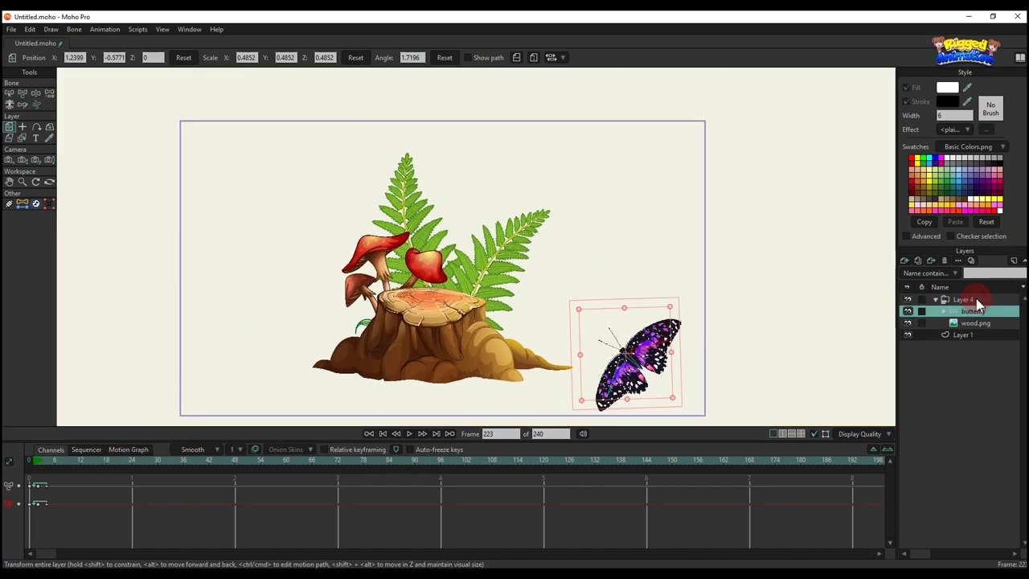
At frame 48, place the butterfly layer between the ferns at about X 0.11, Y 0.60, scaled to about 0.31 and angled about 14°
{"action": "left_click", "coordinate": [977, 301]}
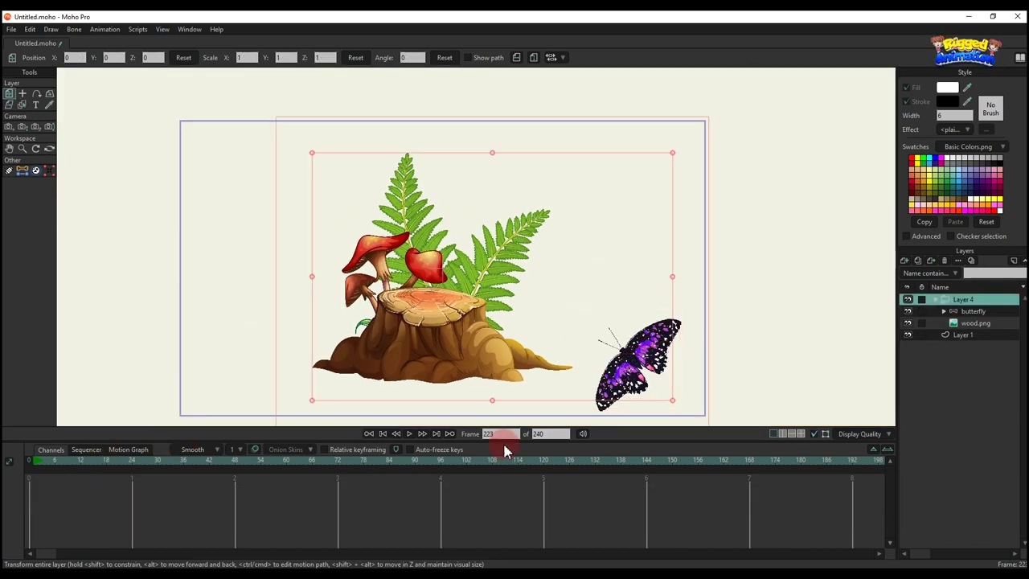
{"action": "left_click", "coordinate": [972, 311]}
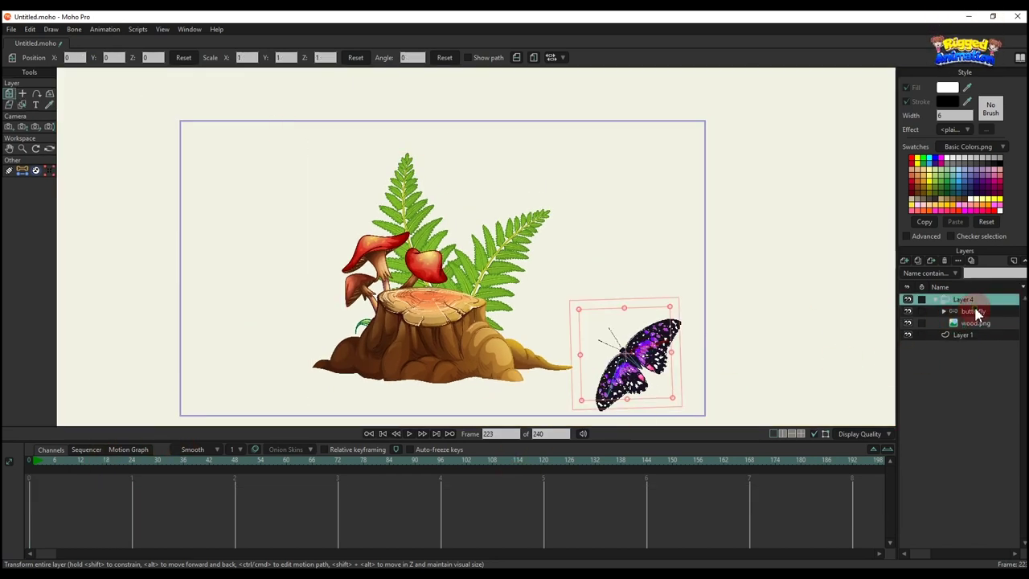
{"action": "left_click", "coordinate": [233, 461]}
{"action": "left_click_drag", "start_coordinate": [682, 394], "coordinate": [489, 185]}
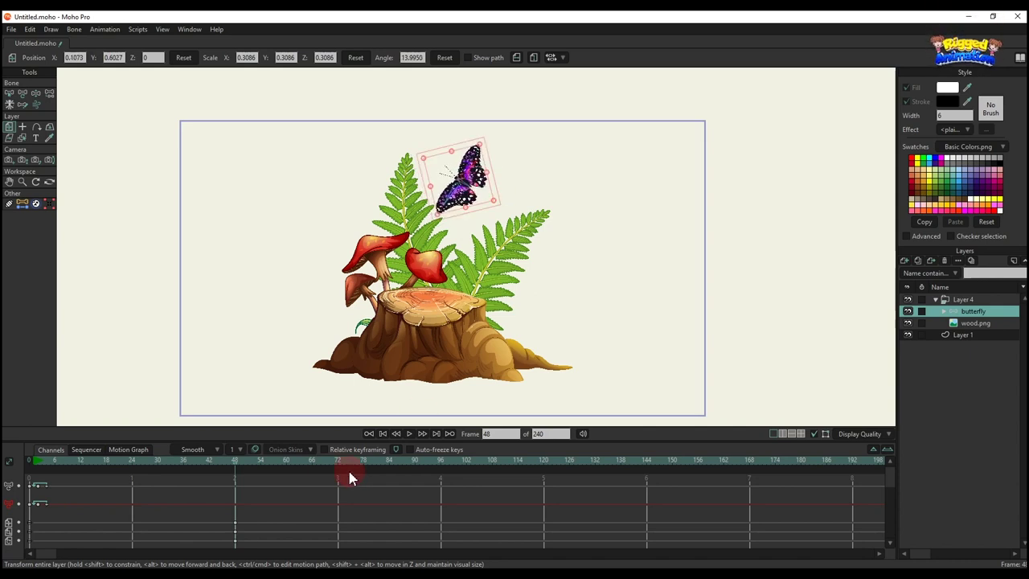
At frame 72, move the butterfly past the tall fern to the open area above the mushrooms and play back the flight
{"action": "left_click_drag", "start_coordinate": [242, 466], "coordinate": [340, 463]}
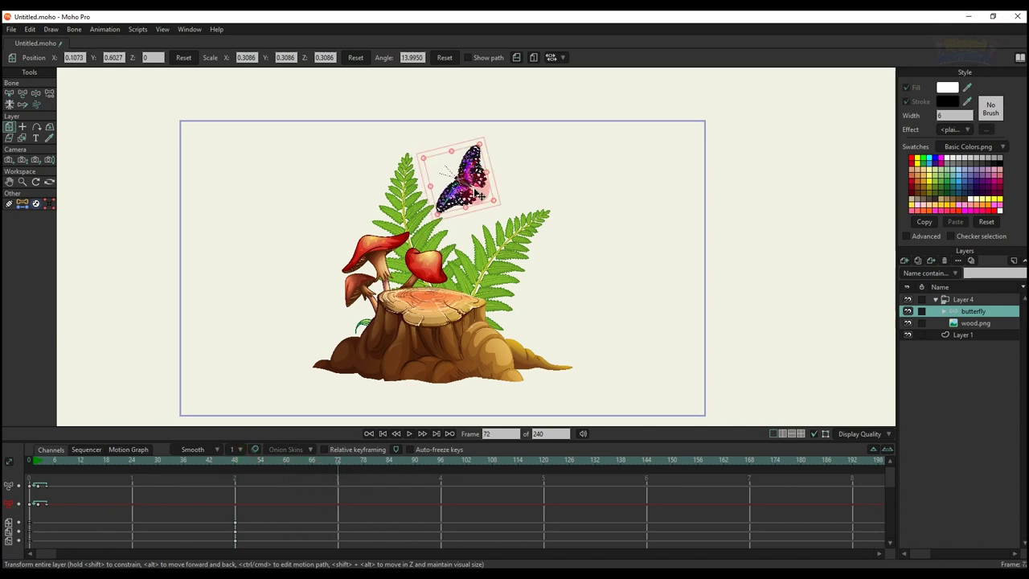
{"action": "left_click_drag", "start_coordinate": [475, 194], "coordinate": [314, 171]}
{"action": "key", "text": "space"}
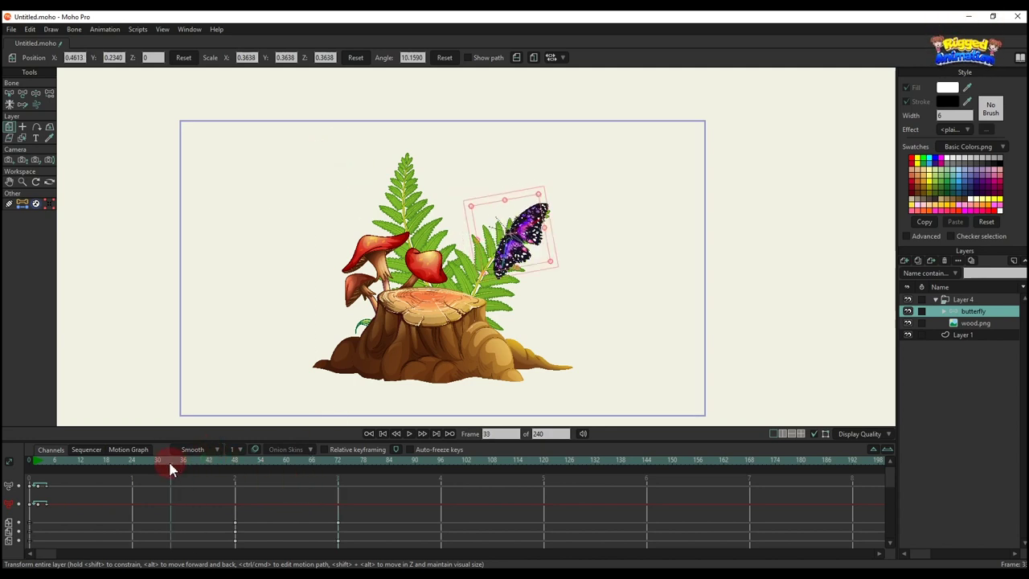
{"action": "key", "text": "space"}
At frame 80, turn the butterfly to about 175° at about X -0.83, Y 0.42 and play back the turn
{"action": "left_click", "coordinate": [374, 460]}
{"action": "left_click_drag", "start_coordinate": [328, 201], "coordinate": [274, 156]}
{"action": "left_click_drag", "start_coordinate": [302, 180], "coordinate": [324, 201]}
{"action": "left_click", "coordinate": [302, 459]}
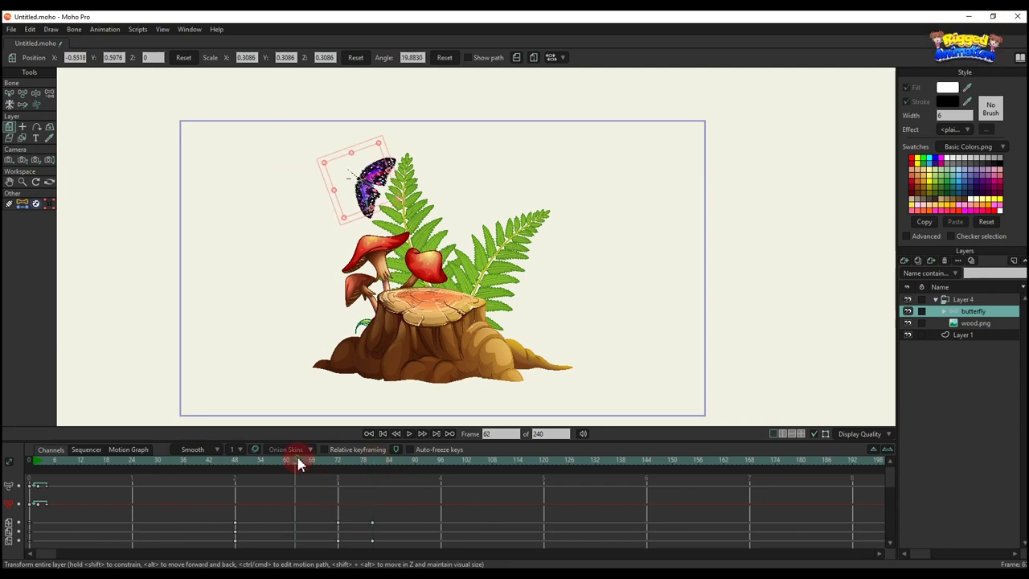
{"action": "key", "text": "space"}
{"action": "key", "text": "space"}
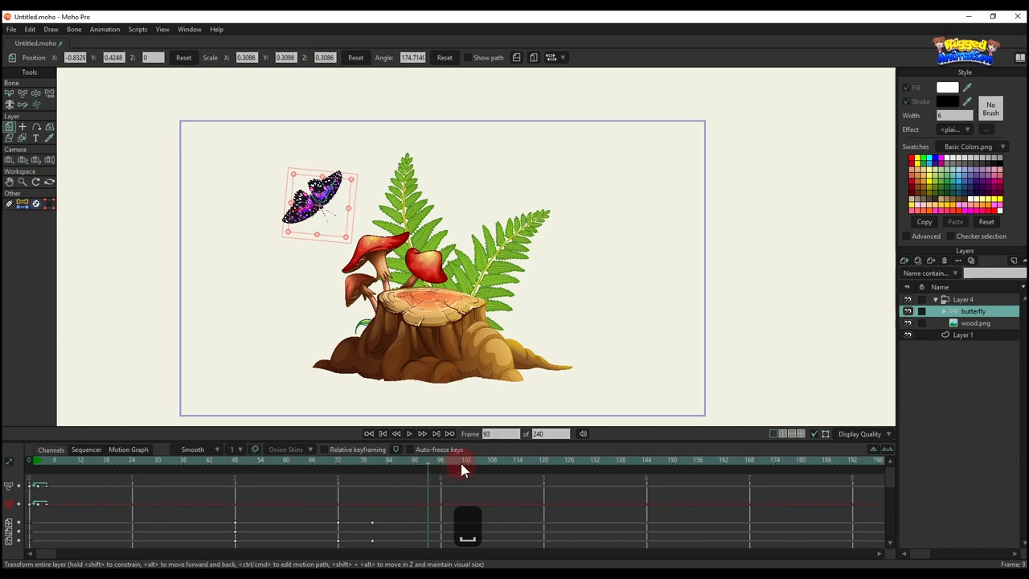
Key the butterfly at about X -0.73, Y 0.26 and 215° at frame 114, then shift that keyframe to frame 95 and play back
{"action": "left_click", "coordinate": [517, 461]}
{"action": "left_click_drag", "start_coordinate": [323, 206], "coordinate": [370, 210]}
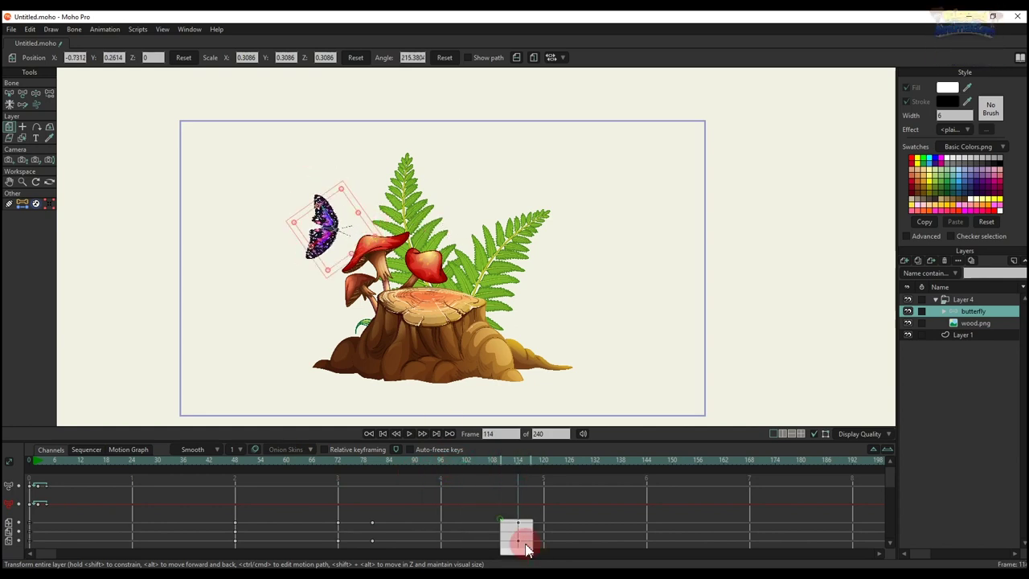
{"action": "left_click_drag", "start_coordinate": [527, 550], "coordinate": [526, 550]}
{"action": "left_click", "coordinate": [294, 464]}
{"action": "key", "text": "space"}
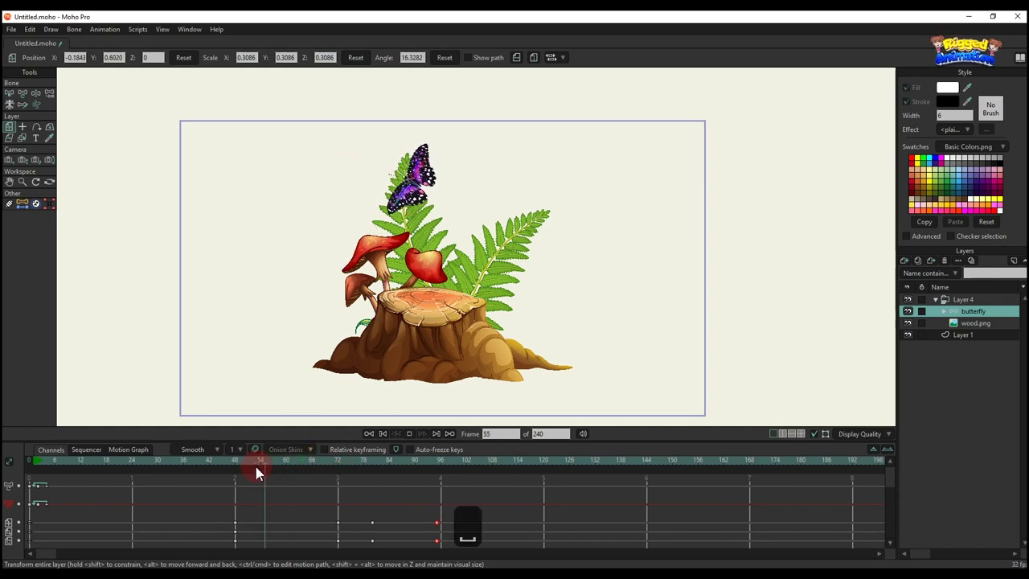
{"action": "key", "text": "space"}
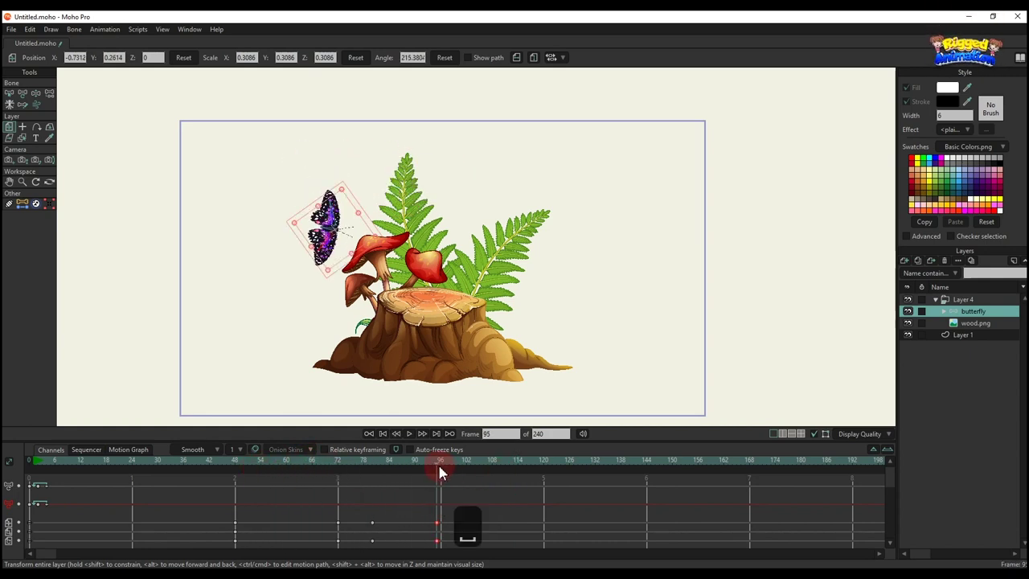
At frame 144, move the butterfly between the two ferns to about X 0.23, Y 0.45, angled about 205°
{"action": "left_click", "coordinate": [648, 469]}
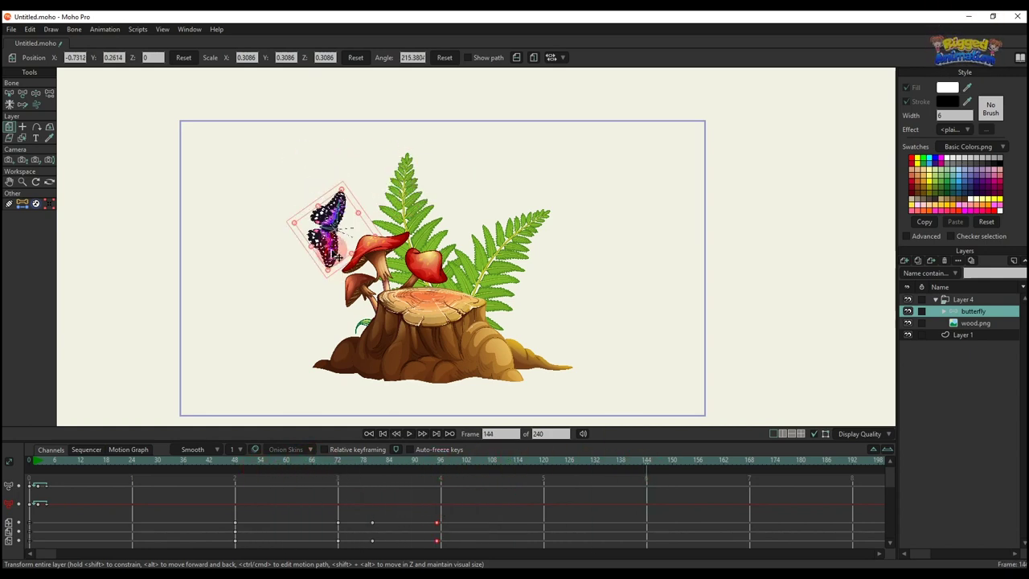
{"action": "left_click_drag", "start_coordinate": [337, 256], "coordinate": [510, 207]}
{"action": "left_click_drag", "start_coordinate": [481, 207], "coordinate": [482, 206]}
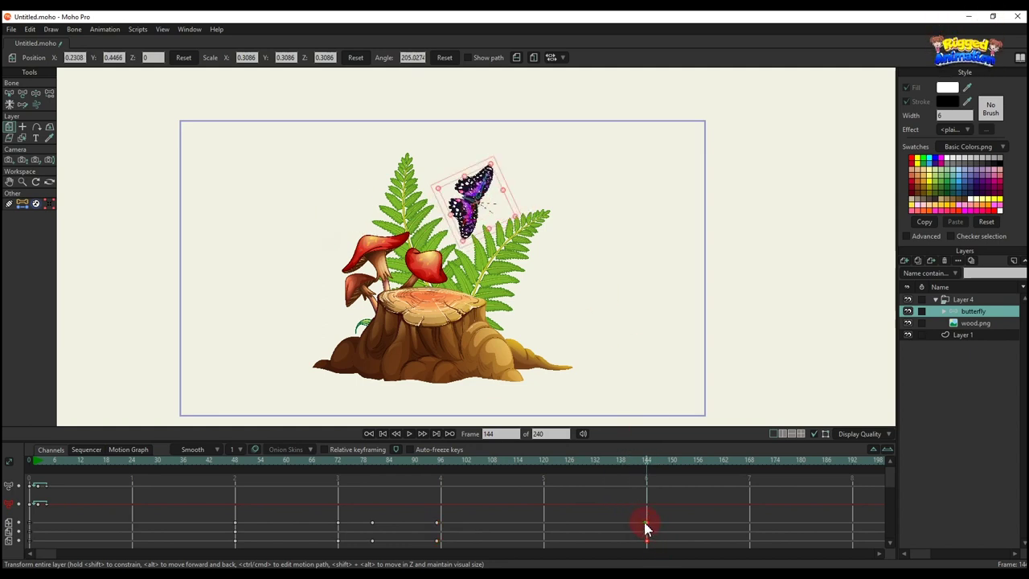
Shift the frame 144 keyframe to frame 131, set the butterfly to about X 0.20, Y 0.54 and 245°, and play back
{"action": "left_click", "coordinate": [587, 465]}
{"action": "left_click_drag", "start_coordinate": [511, 184], "coordinate": [484, 201]}
{"action": "left_click_drag", "start_coordinate": [588, 464], "coordinate": [295, 467]}
{"action": "key", "text": "space"}
{"action": "key", "text": "space"}
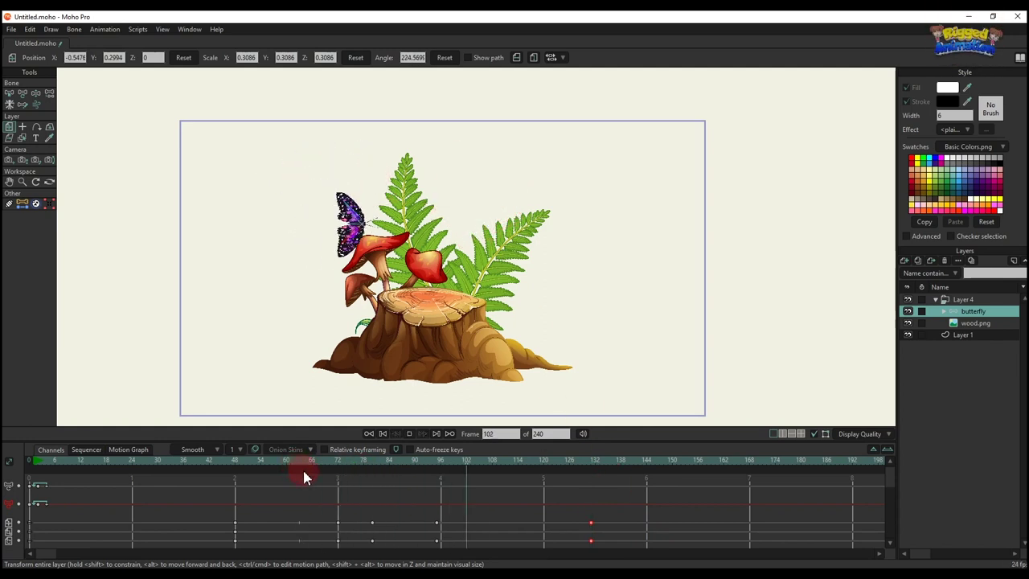
{"action": "key", "text": "space"}
Shift the frame 95 keyframe to frame 89 and the frame 131 keyframe to frame 127, checking the timing in playback
{"action": "left_click_drag", "start_coordinate": [339, 464], "coordinate": [437, 482]}
{"action": "left_click_drag", "start_coordinate": [437, 528], "coordinate": [405, 516]}
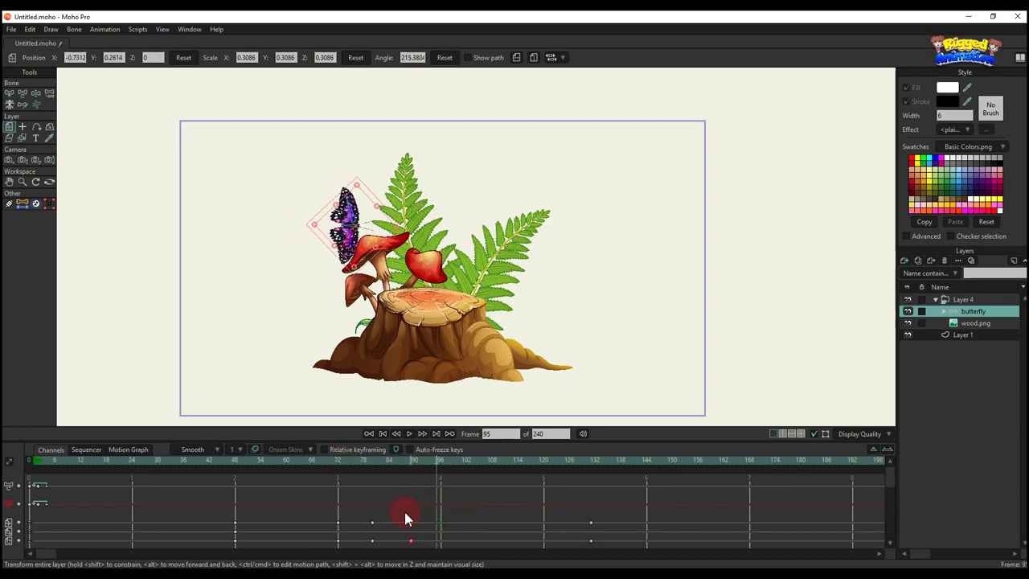
{"action": "left_click", "coordinate": [329, 463]}
{"action": "key", "text": "space"}
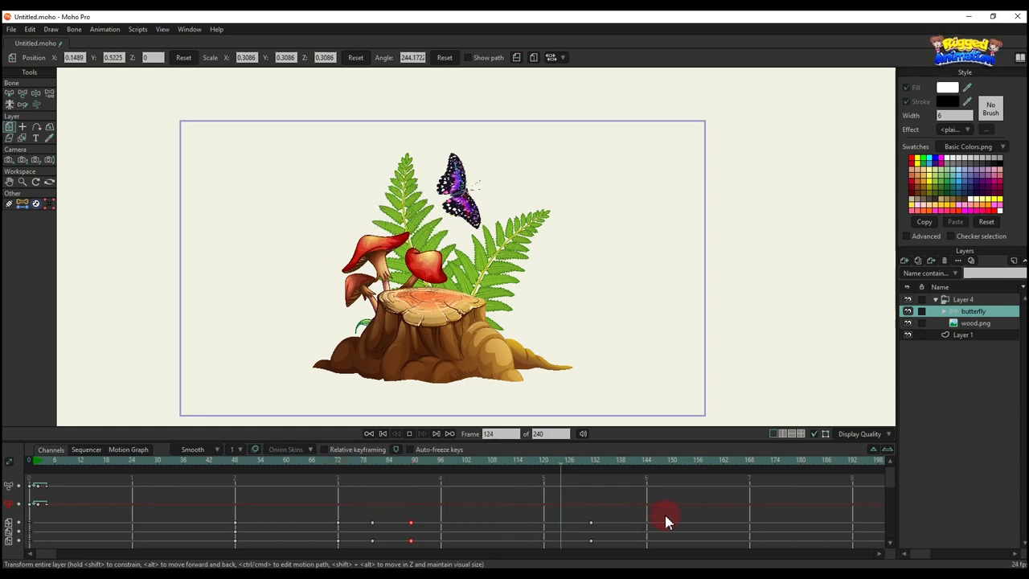
{"action": "key", "text": "space"}
{"action": "left_click_drag", "start_coordinate": [589, 525], "coordinate": [574, 523]}
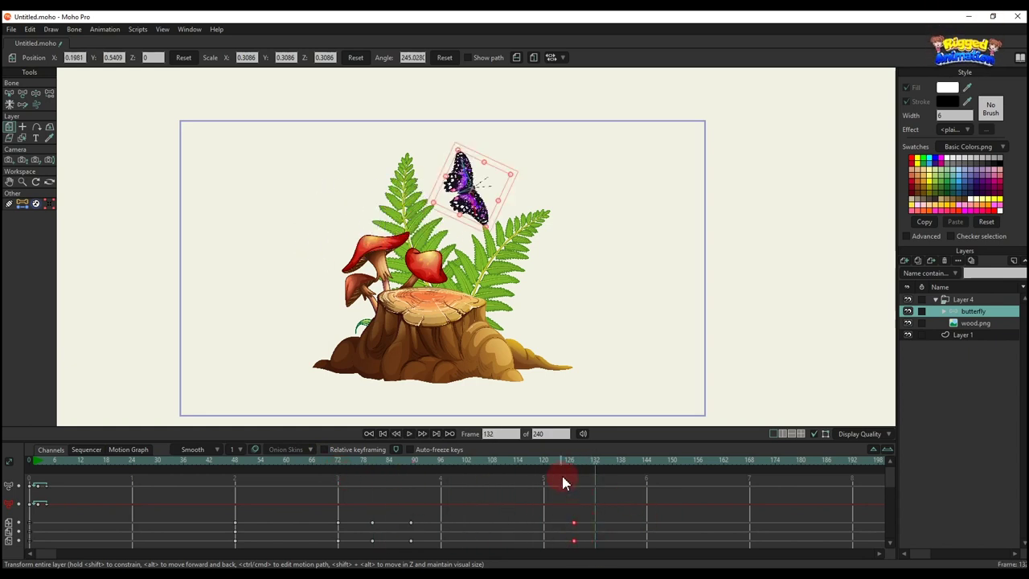
At frame 133, turn the butterfly to about 194° and move it to about X 0.41, Y 0.48
{"action": "left_click_drag", "start_coordinate": [608, 465], "coordinate": [648, 461]}
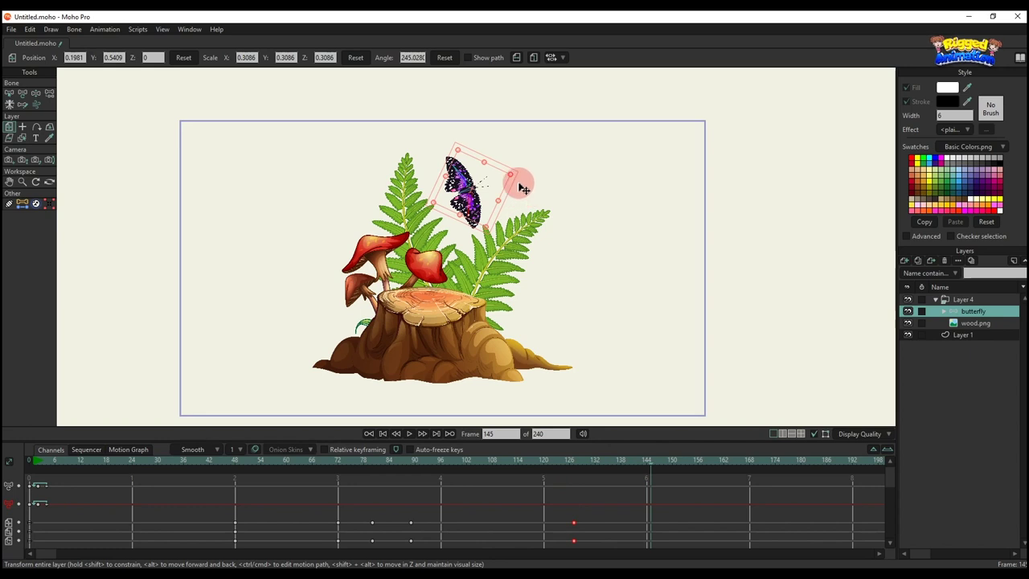
{"action": "left_click", "coordinate": [598, 464]}
{"action": "mouse_move", "coordinate": [506, 188]}
{"action": "left_mouse_down"}
{"action": "mouse_move", "coordinate": [521, 231]}
{"action": "mouse_move", "coordinate": [484, 225]}
{"action": "mouse_move", "coordinate": [502, 201]}
{"action": "left_mouse_up"}
At frame 162, move the butterfly beside the smaller fern to about X 0.89, Y -0.05 and play back the flight
{"action": "scroll", "coordinate": [418, 506], "scroll_direction": "down", "scroll_amount": 5}
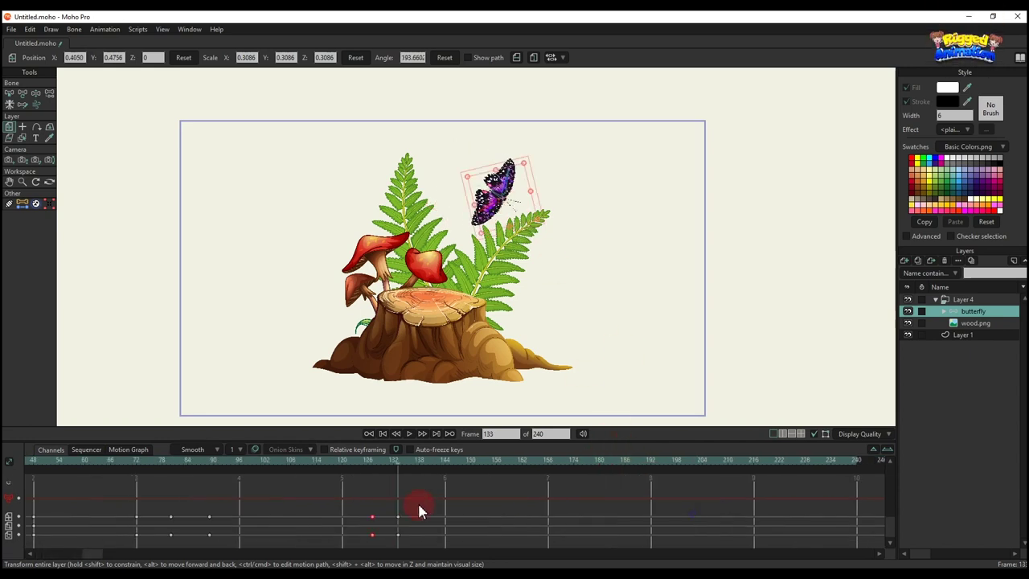
{"action": "left_click", "coordinate": [482, 471]}
{"action": "left_click", "coordinate": [486, 474]}
{"action": "left_click_drag", "start_coordinate": [517, 207], "coordinate": [584, 279]}
{"action": "left_click", "coordinate": [531, 493]}
{"action": "left_click", "coordinate": [297, 468]}
{"action": "key", "text": "space"}
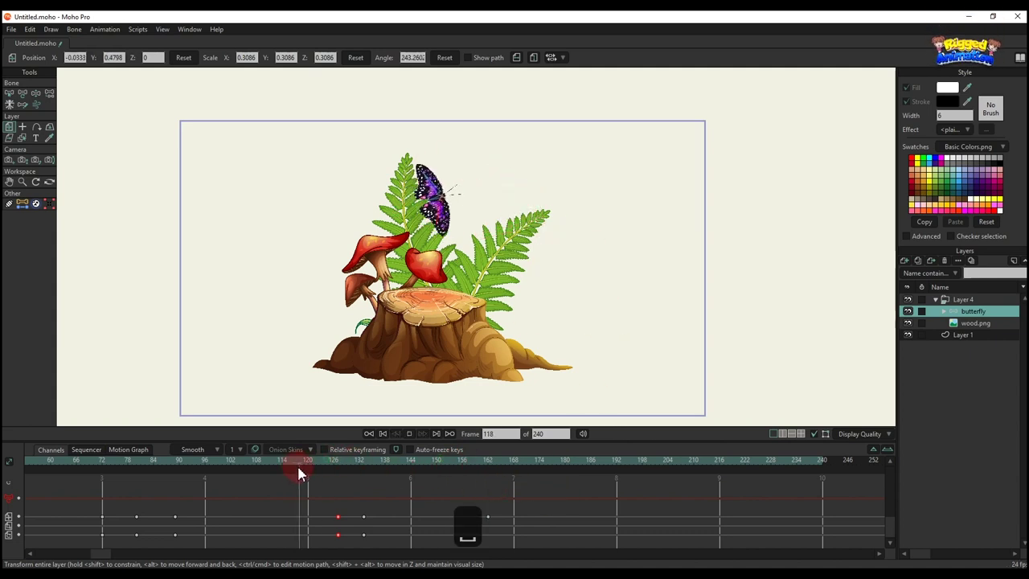
{"action": "key", "text": "space"}
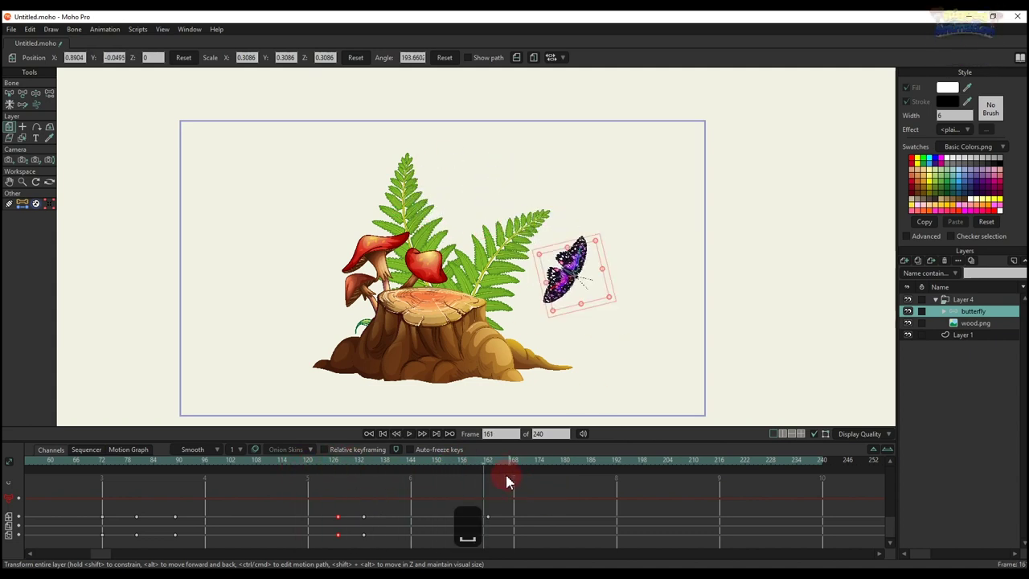
At frame 170, turn the butterfly back toward the stump at about 46° and play back the motion
{"action": "left_click", "coordinate": [487, 466]}
{"action": "left_click", "coordinate": [611, 305]}
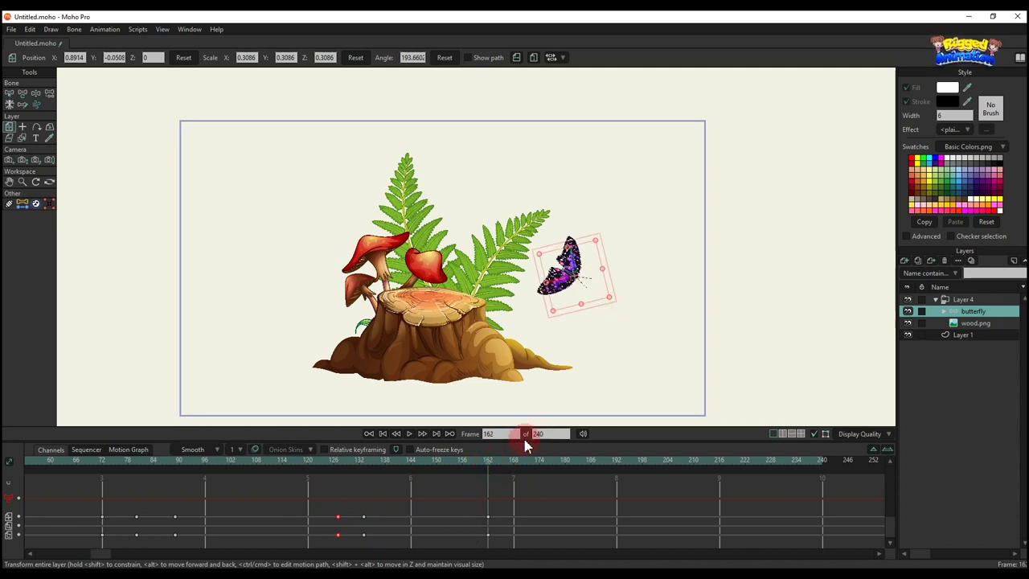
{"action": "left_click", "coordinate": [611, 281]}
{"action": "left_click_drag", "start_coordinate": [614, 285], "coordinate": [564, 297]}
{"action": "left_click_drag", "start_coordinate": [491, 461], "coordinate": [370, 463]}
{"action": "key", "text": "space"}
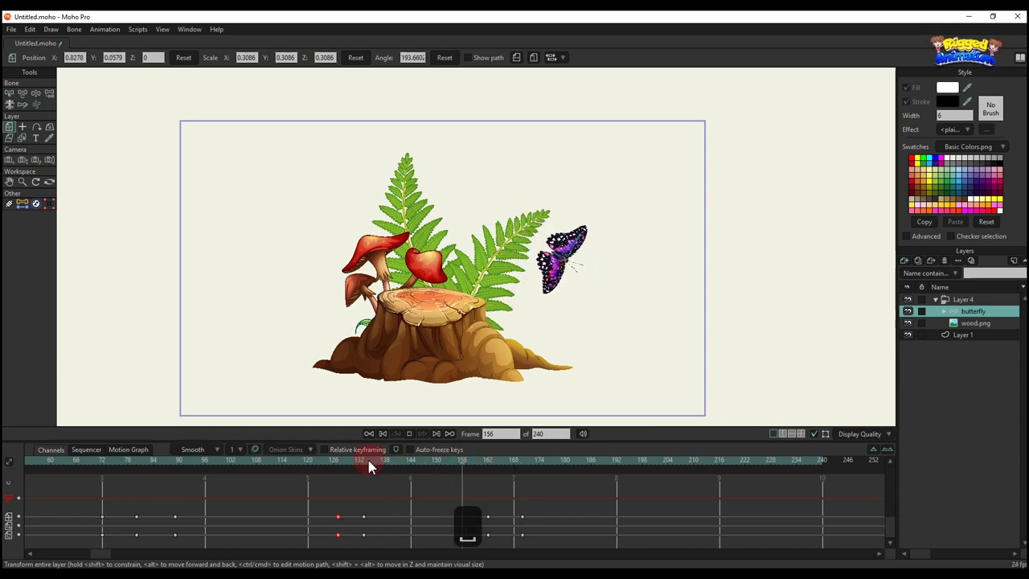
{"action": "key", "text": "space"}
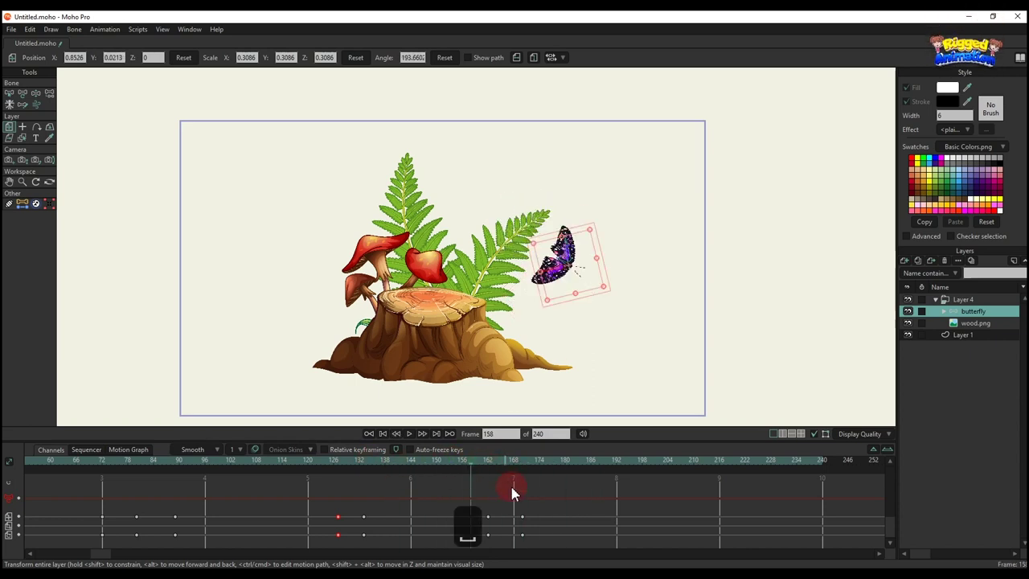
Shift the butterfly's frame 170 keyframe to frame 168 and play back the turn
{"action": "left_click", "coordinate": [520, 516]}
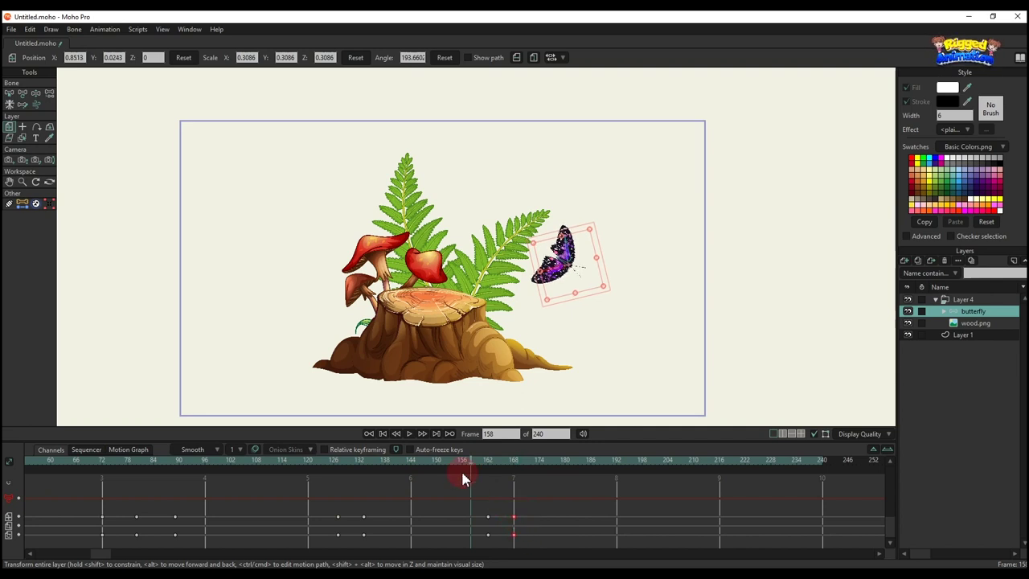
{"action": "key", "text": "space"}
{"action": "key", "text": "space"}
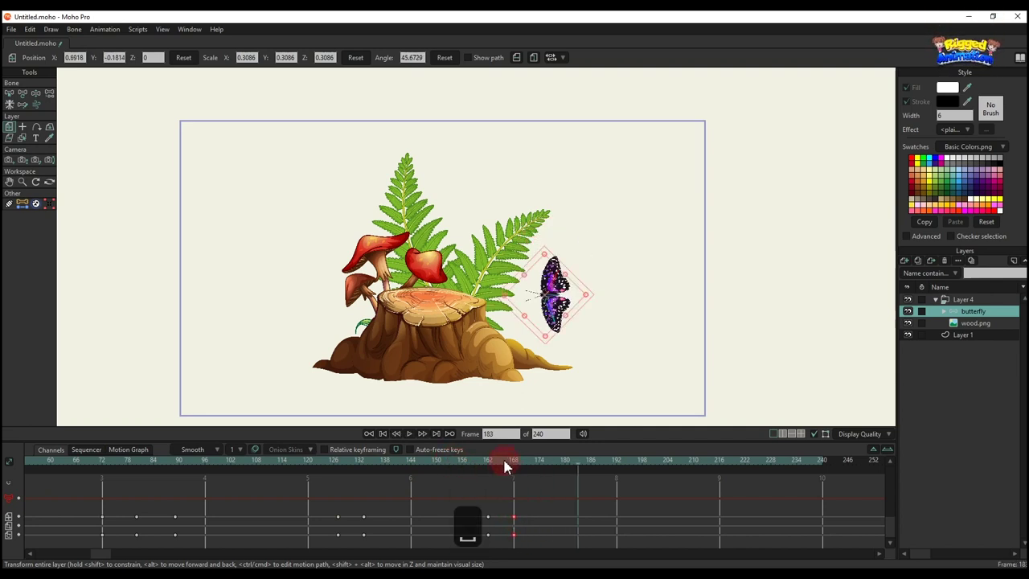
At frame 168, reposition the butterfly closer to the stump at about X 0.58, Y -0.07, checking the turn in playback
{"action": "left_click", "coordinate": [513, 464]}
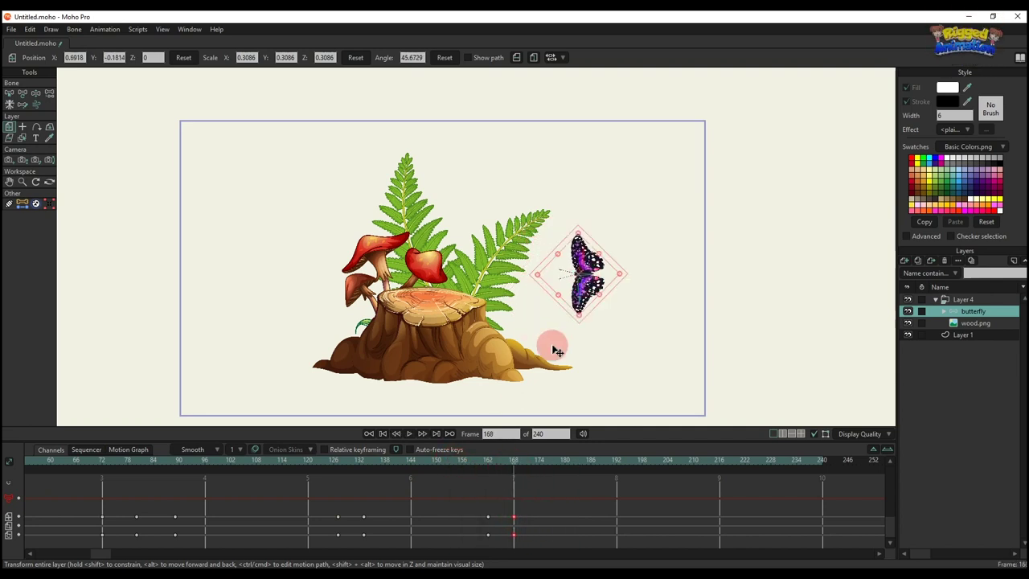
{"action": "left_click", "coordinate": [471, 460]}
{"action": "key", "text": "space"}
{"action": "left_click", "coordinate": [474, 464]}
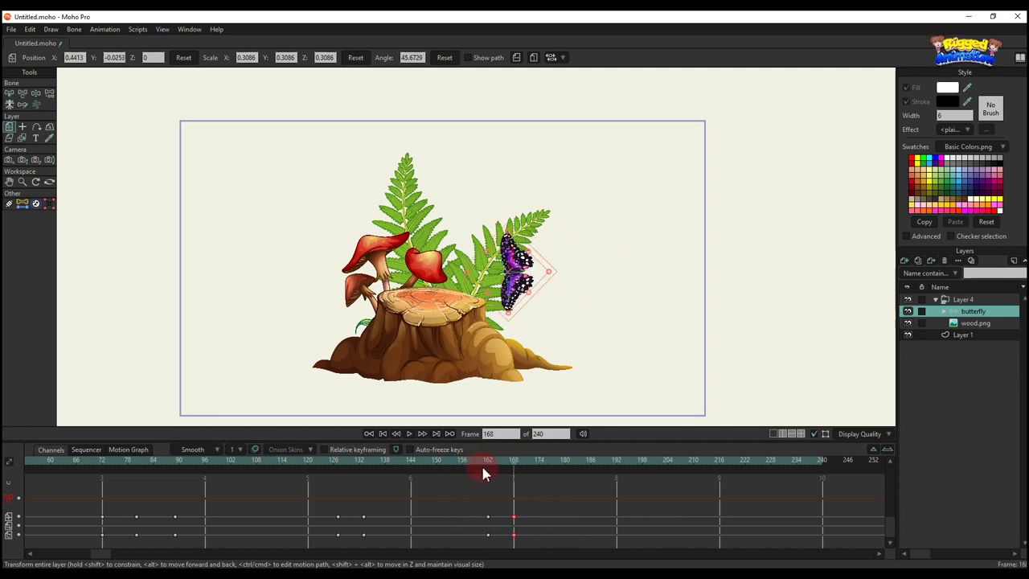
{"action": "key", "text": "space"}
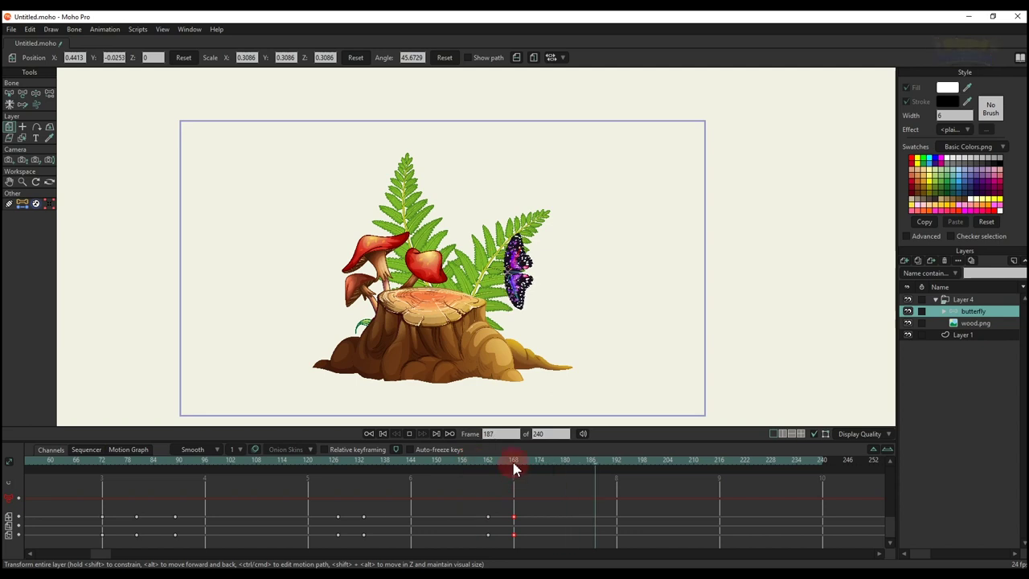
{"action": "left_click", "coordinate": [472, 462]}
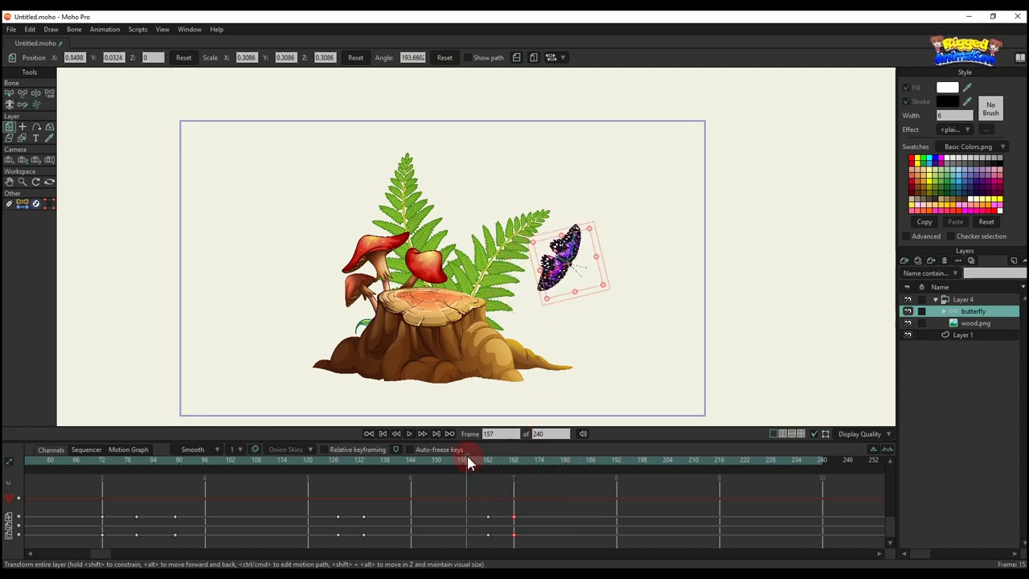
{"action": "key", "text": "space"}
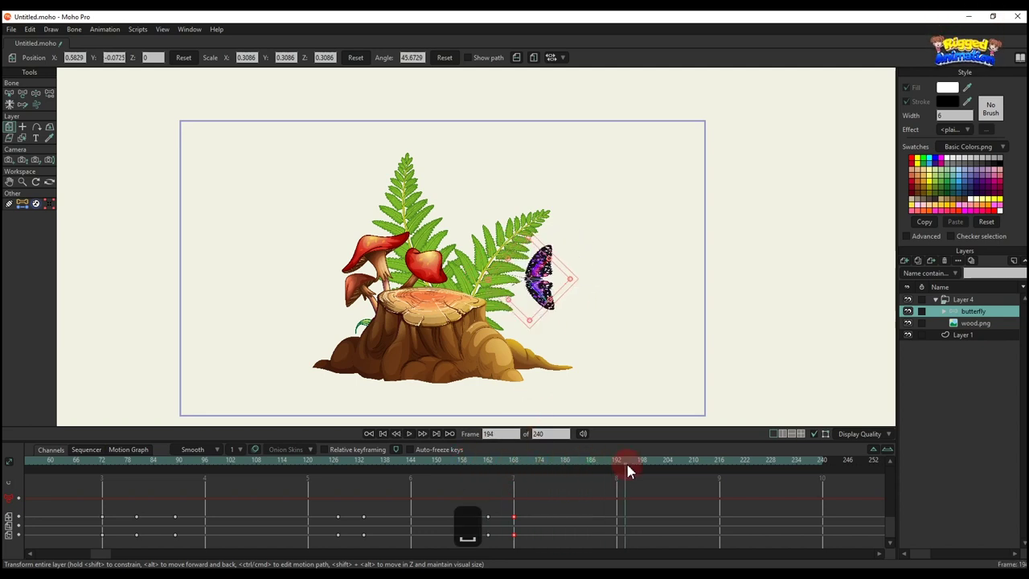
At frame 203, land the butterfly on the tallest mushroom at about X -0.47, Y 0.18, angled about 30°, and play back
{"action": "left_click_drag", "start_coordinate": [544, 282], "coordinate": [405, 252]}
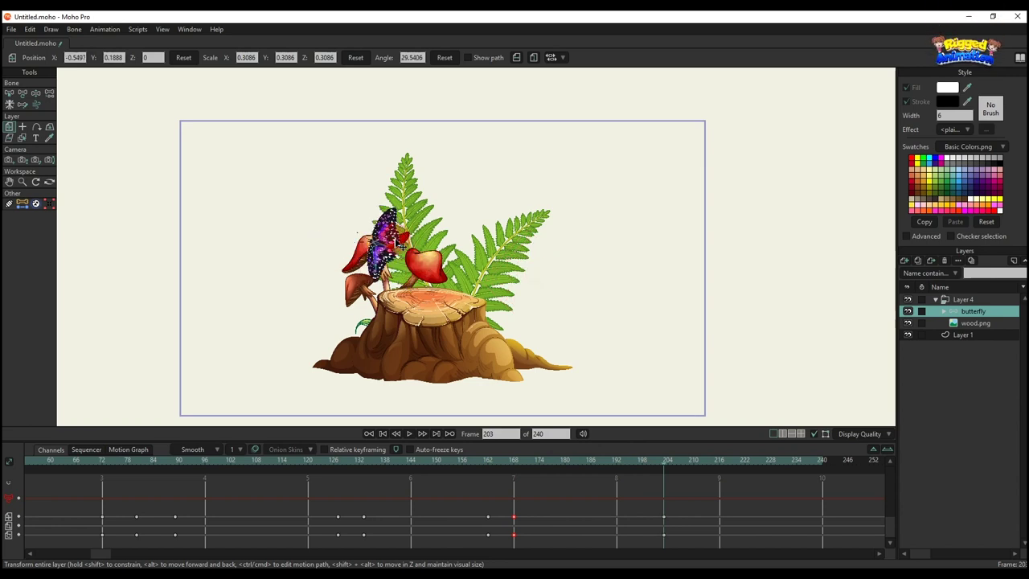
{"action": "left_click", "coordinate": [499, 461]}
{"action": "key", "text": "space"}
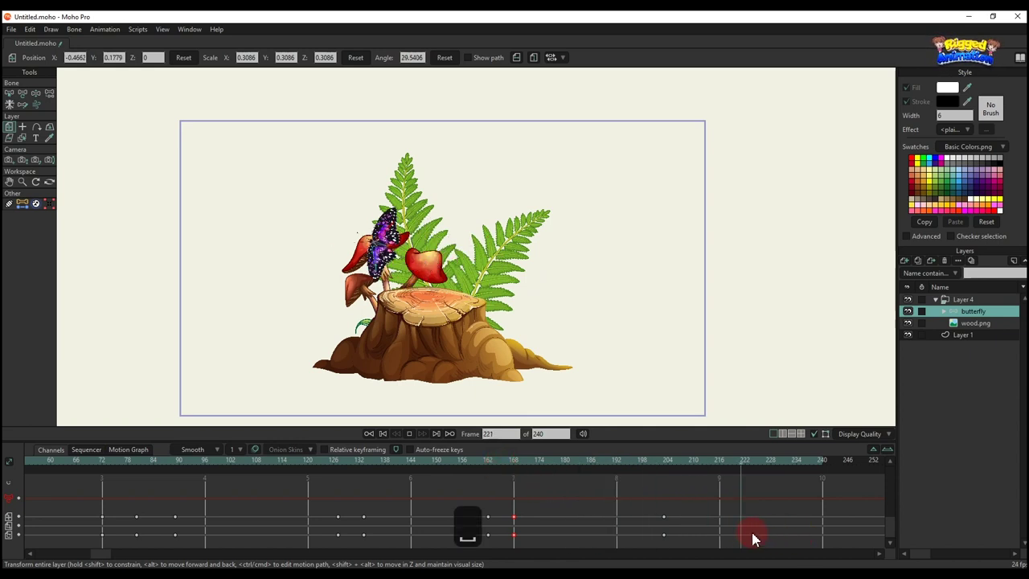
Set the butterfly's flight keyframes from frame 72 onward to linear interpolation
{"action": "left_click_drag", "start_coordinate": [217, 527], "coordinate": [99, 508]}
{"action": "right_click", "coordinate": [99, 508]}
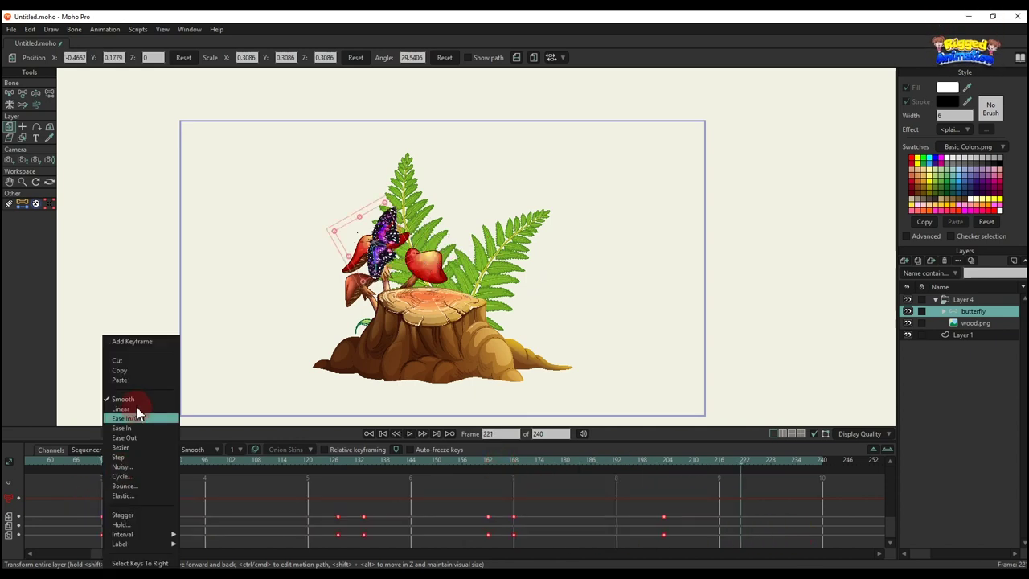
{"action": "left_click", "coordinate": [135, 409]}
{"action": "right_click", "coordinate": [102, 517]}
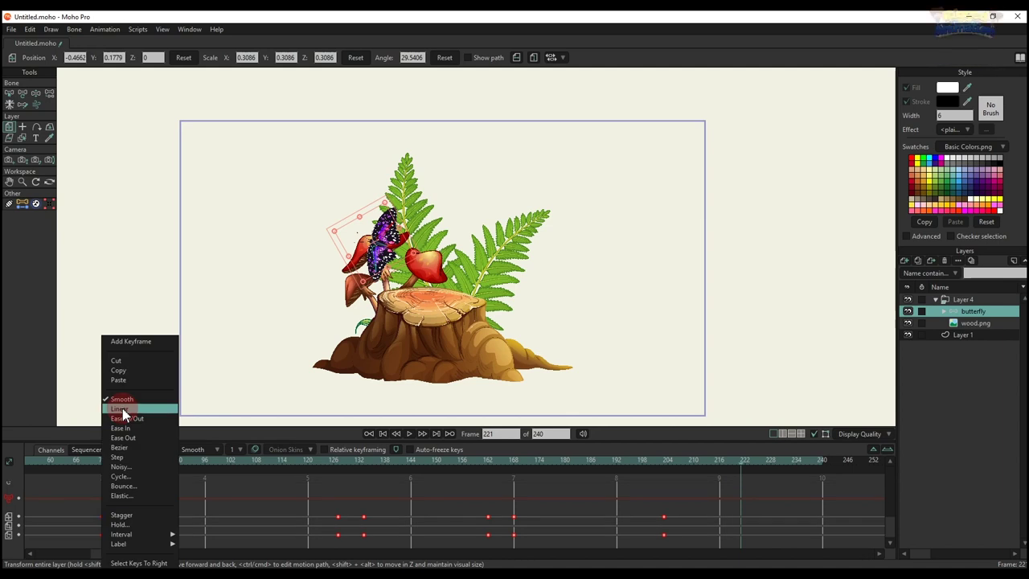
{"action": "left_click", "coordinate": [122, 409]}
Change the butterfly's transform keyframes at frame 48 to linear interpolation
{"action": "left_click_drag", "start_coordinate": [128, 489], "coordinate": [511, 492]}
{"action": "left_click", "coordinate": [279, 552]}
{"action": "scroll", "coordinate": [212, 520], "scroll_direction": "up", "scroll_amount": 10}
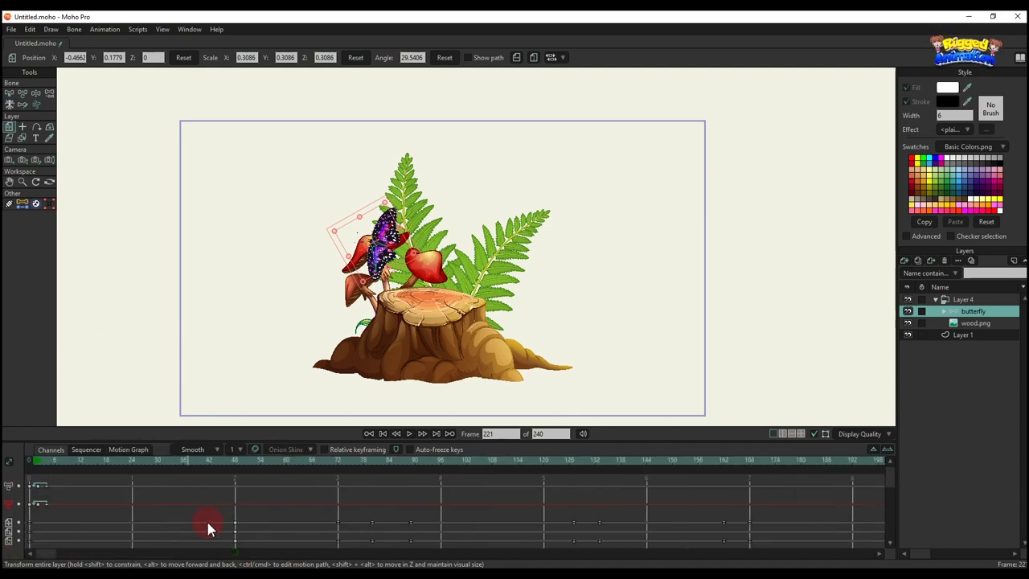
{"action": "right_click", "coordinate": [235, 529]}
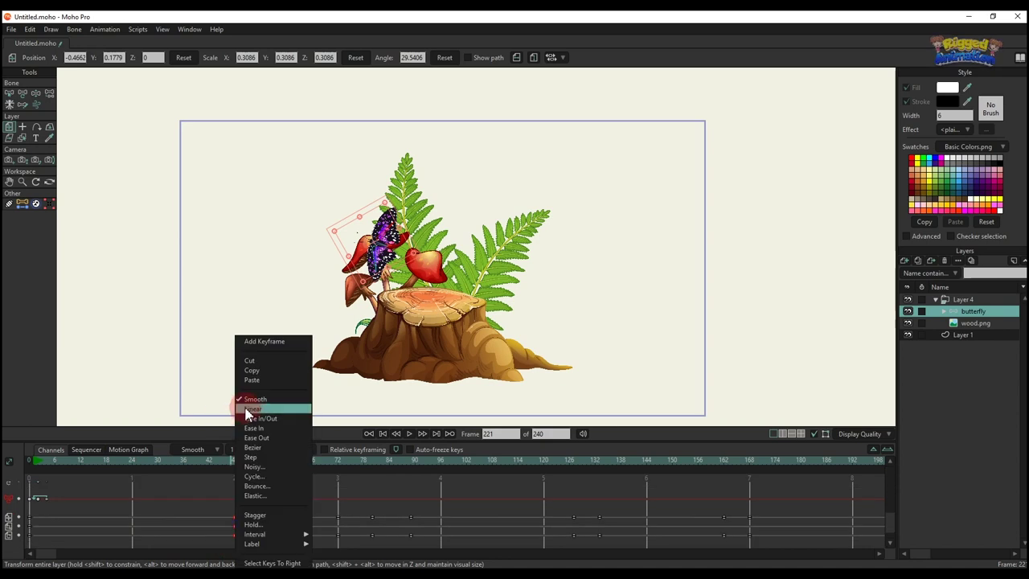
{"action": "left_click", "coordinate": [214, 499]}
At frame 47, move wood.png above the butterfly in the layer order and select the Layer 4 group
{"action": "left_click", "coordinate": [29, 459]}
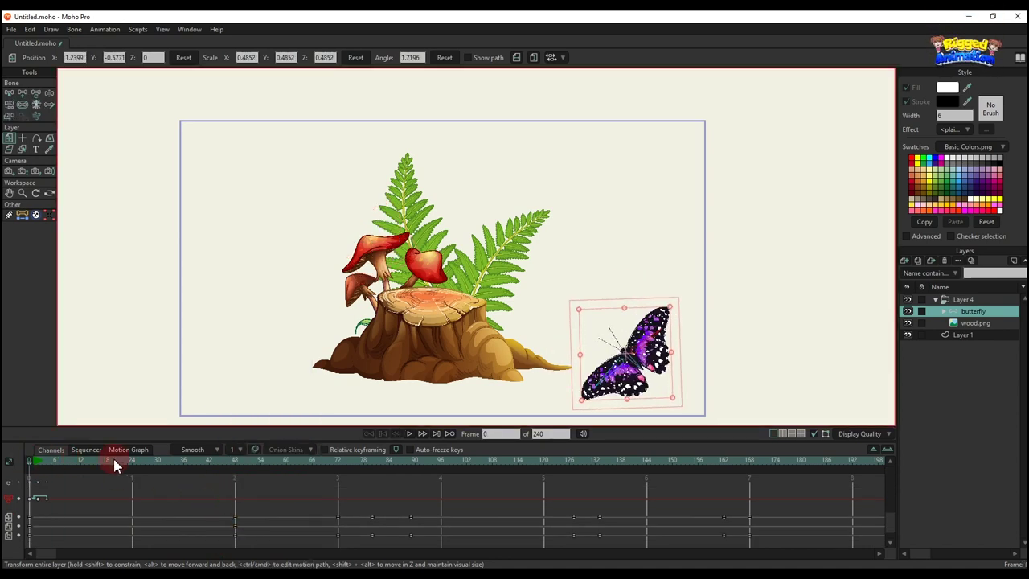
{"action": "left_click_drag", "start_coordinate": [131, 467], "coordinate": [233, 488]}
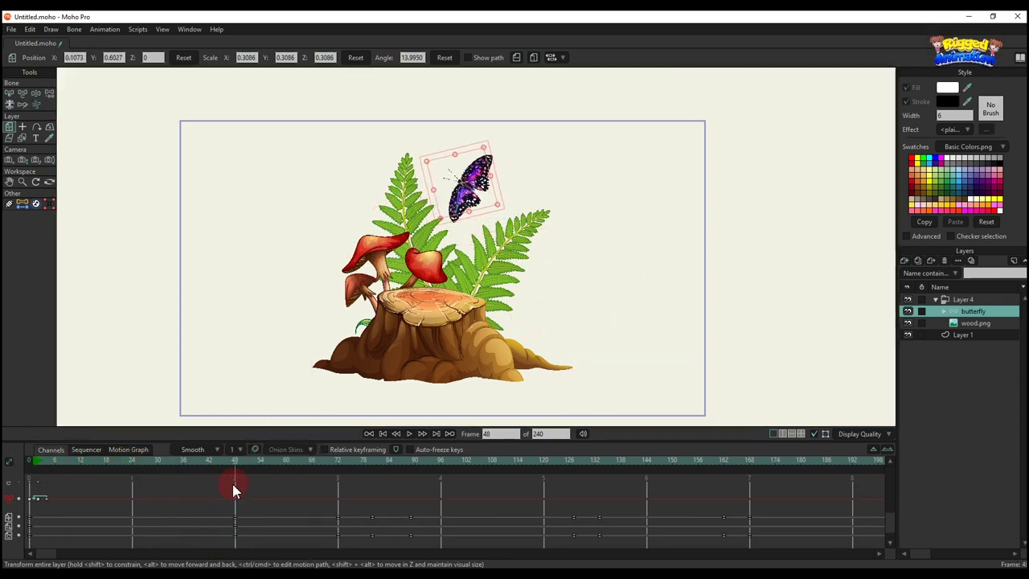
{"action": "left_click", "coordinate": [960, 324]}
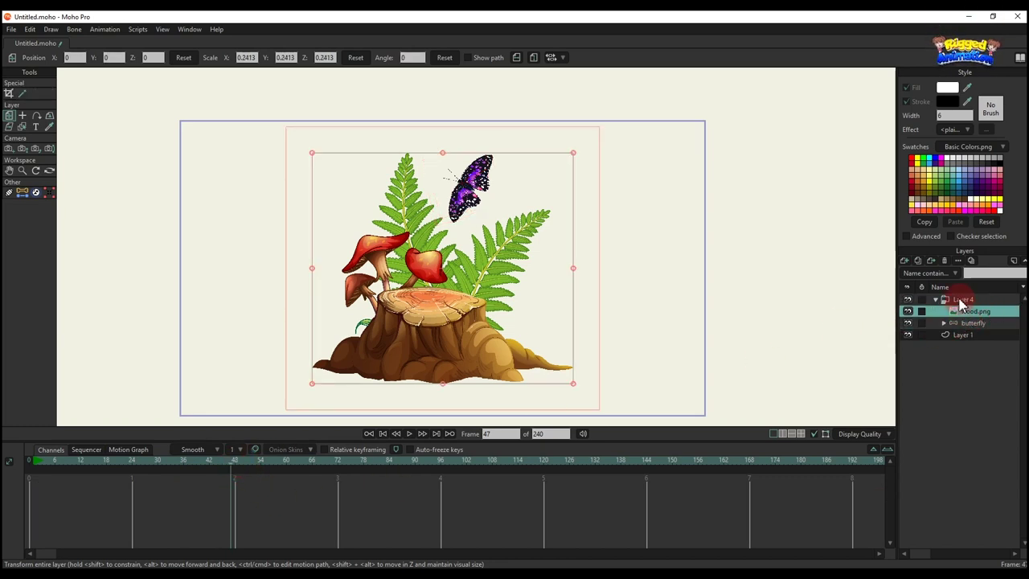
{"action": "left_click", "coordinate": [962, 300]}
{"action": "left_click", "coordinate": [199, 455]}
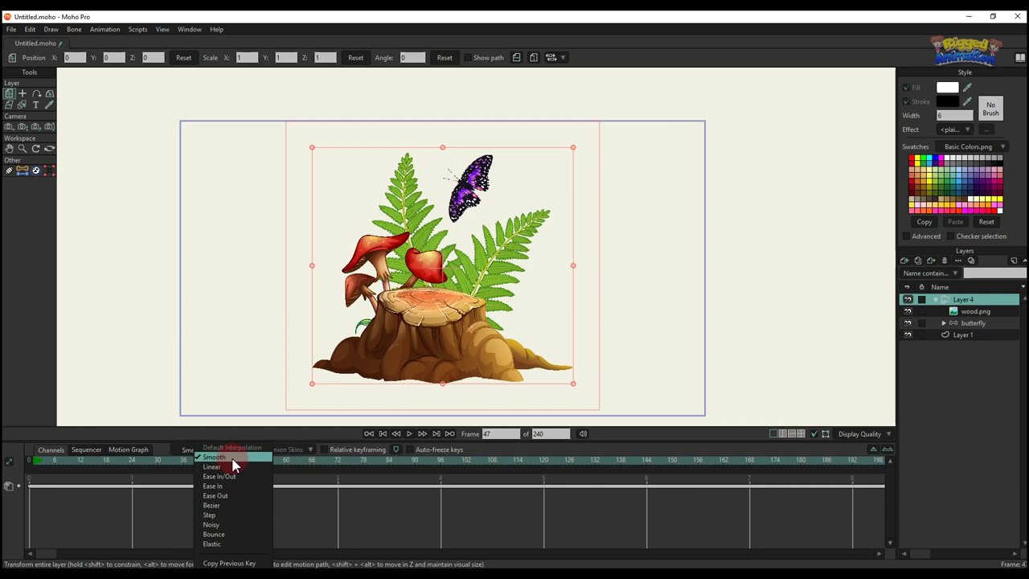
{"action": "left_click", "coordinate": [192, 462]}
Move the butterfly above wood.png at about frame 90, and wood.png above the butterfly again at about frame 129
{"action": "left_click_drag", "start_coordinate": [205, 463], "coordinate": [413, 488]}
{"action": "left_click_drag", "start_coordinate": [976, 330], "coordinate": [969, 311]}
{"action": "left_click_drag", "start_coordinate": [422, 454], "coordinate": [585, 480]}
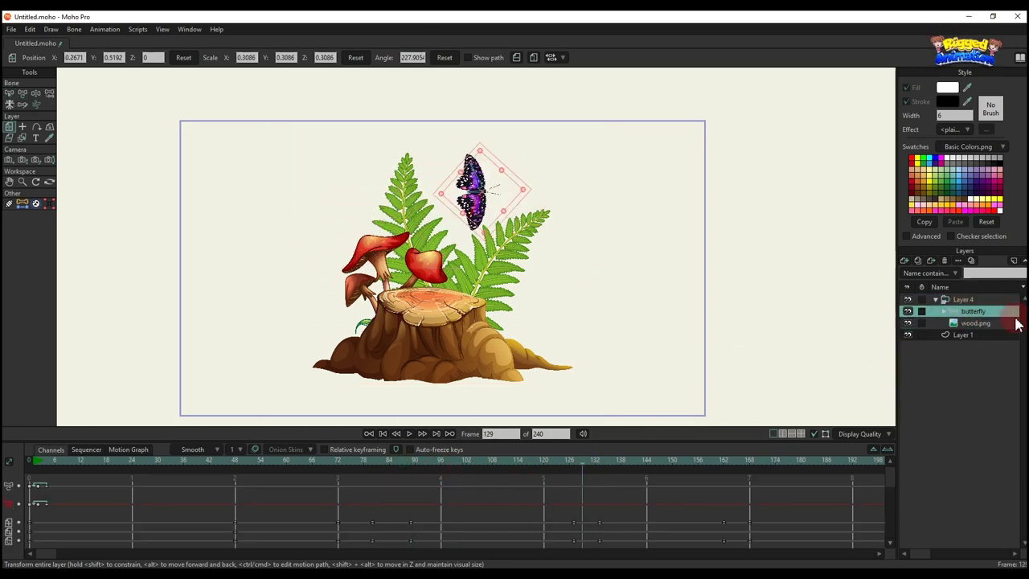
{"action": "left_click", "coordinate": [983, 322]}
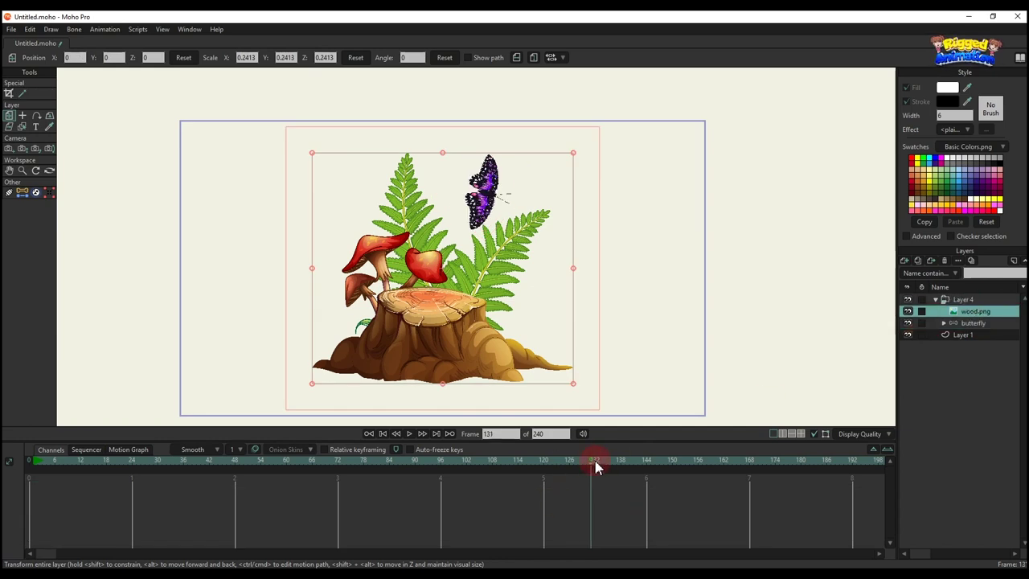
Select the butterfly layer and play back the animation from frame 0 to check the flight and layer order
{"action": "left_click_drag", "start_coordinate": [595, 465], "coordinate": [3, 441]}
{"action": "left_click", "coordinate": [975, 324]}
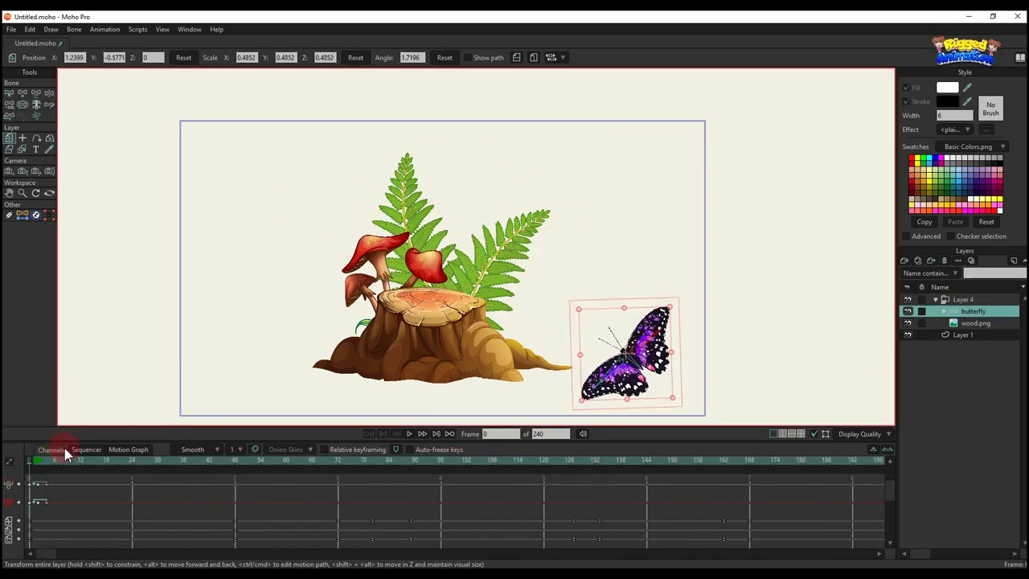
{"action": "key", "text": "space"}
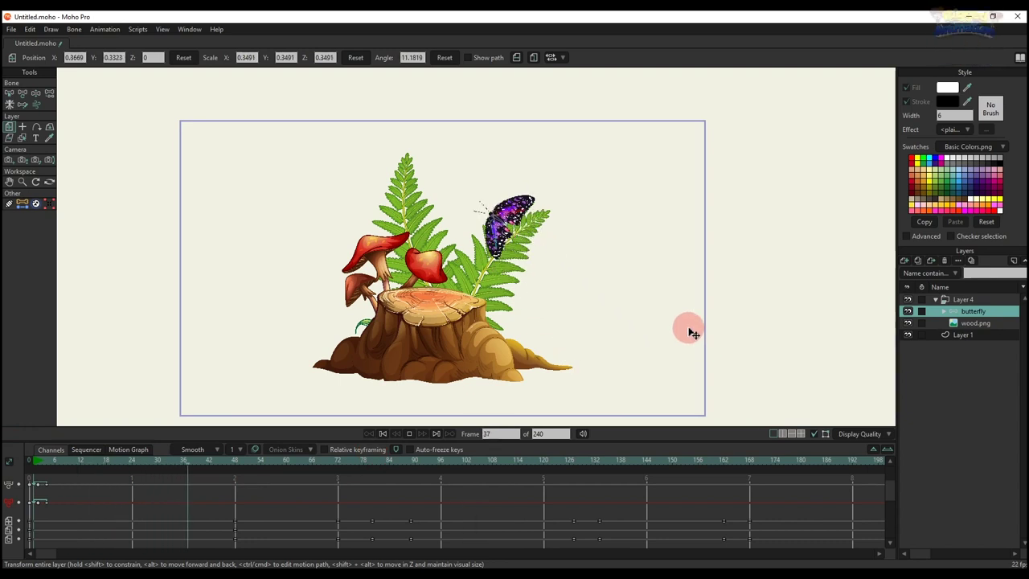